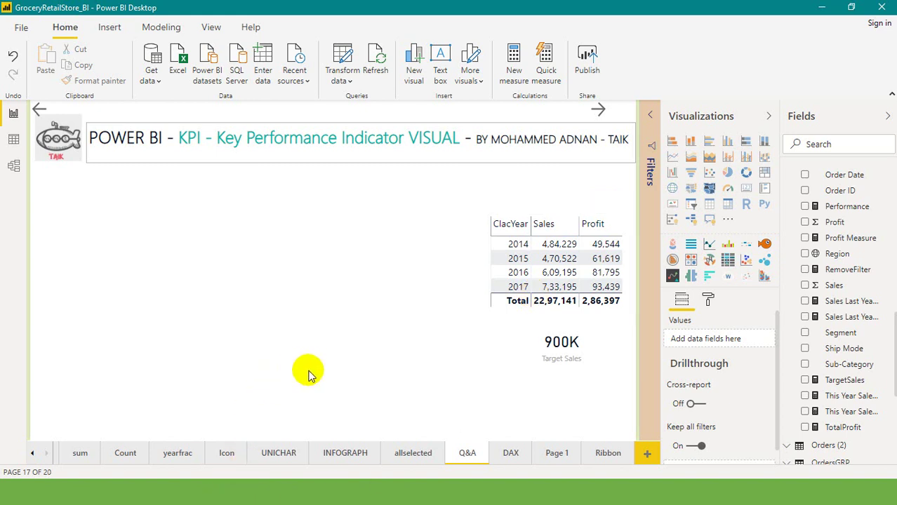
# Step: Add a KPI visual to the page, stretch it larger, and set Sales as its indicator
pyautogui.click(676, 209)
pyautogui.moveTo(488, 318); pyautogui.dragTo(488, 440)
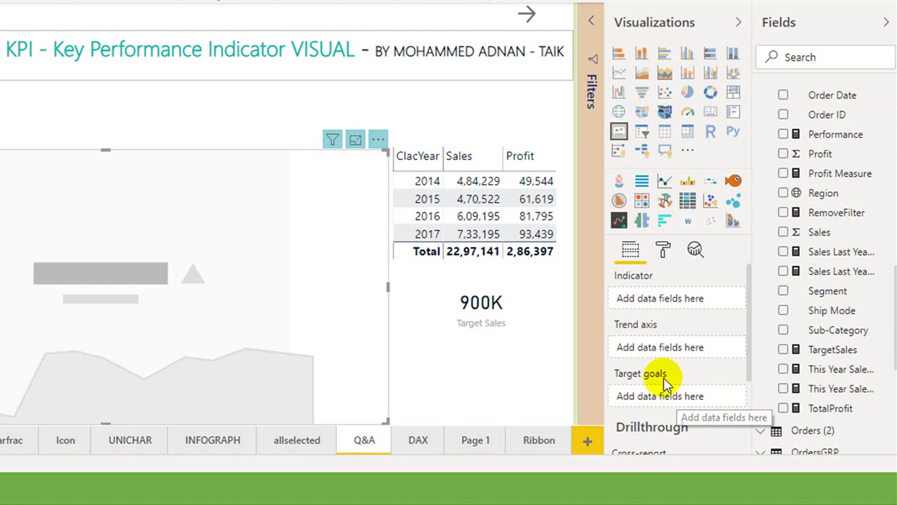
pyautogui.scroll(4, 814, 231)
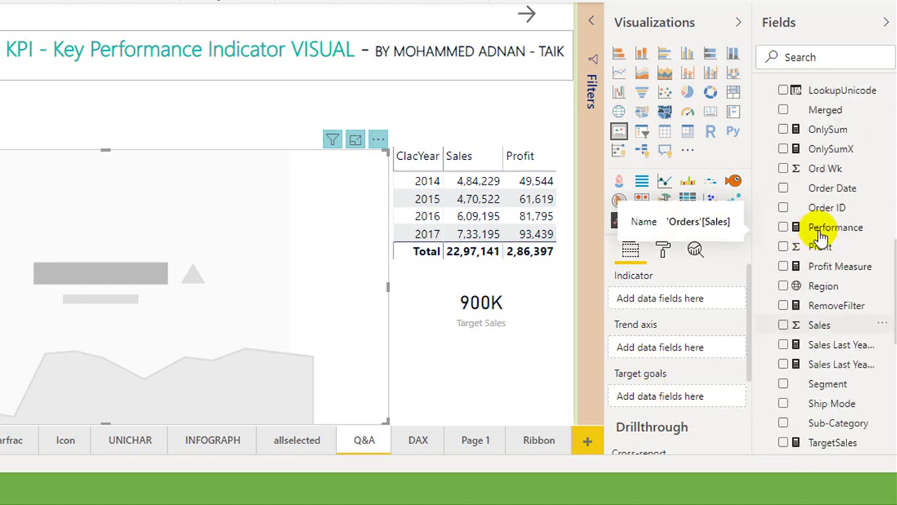
pyautogui.scroll(-2, 814, 211)
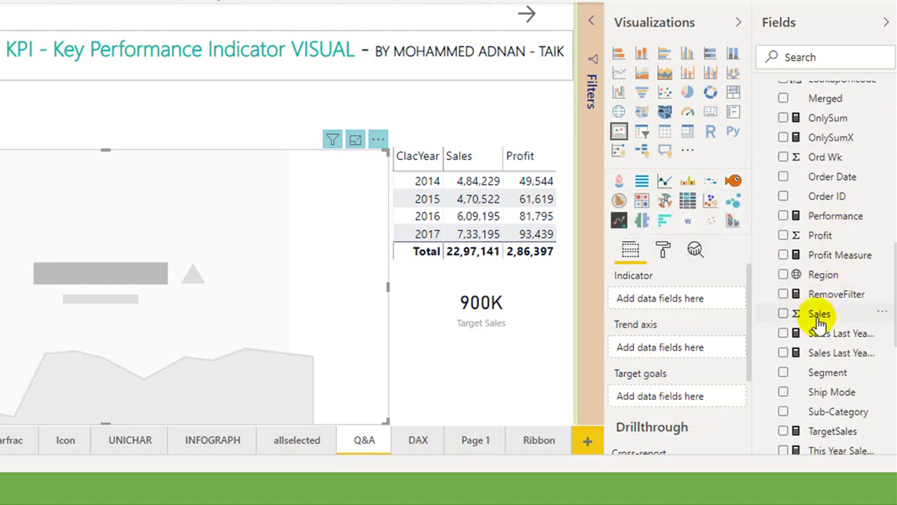
pyautogui.moveTo(819, 314); pyautogui.dragTo(695, 299)
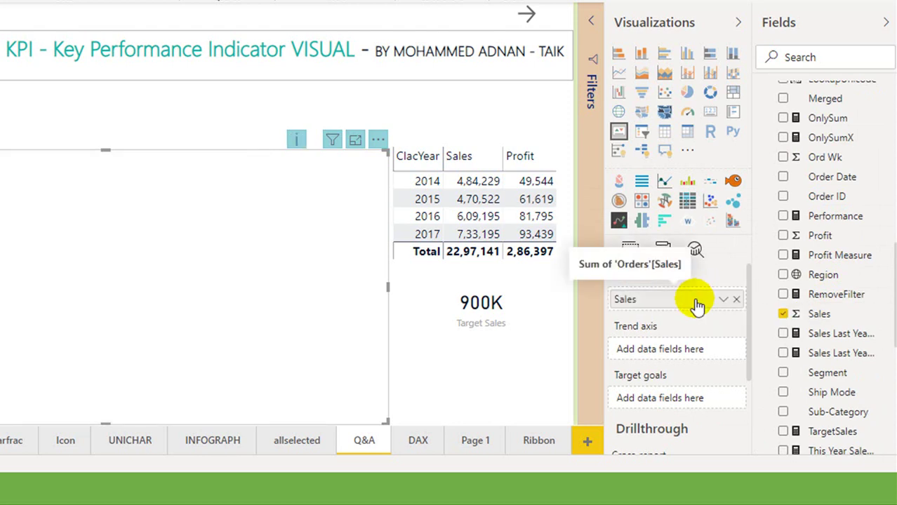
pyautogui.scroll(10, 825, 277)
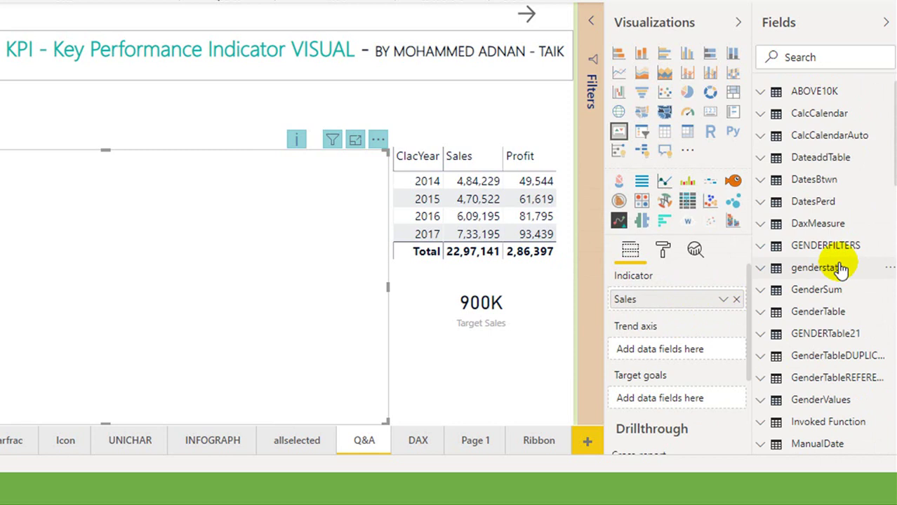
# Step: Put CalcCalendar's ClacYear on the KPI trend axis and TargetSales as its target goal
pyautogui.click(766, 113)
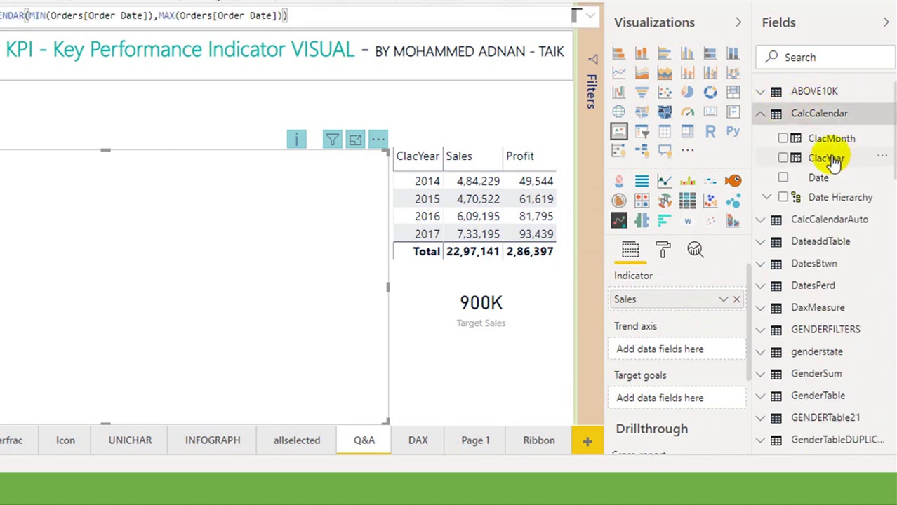
pyautogui.moveTo(833, 160); pyautogui.dragTo(677, 355)
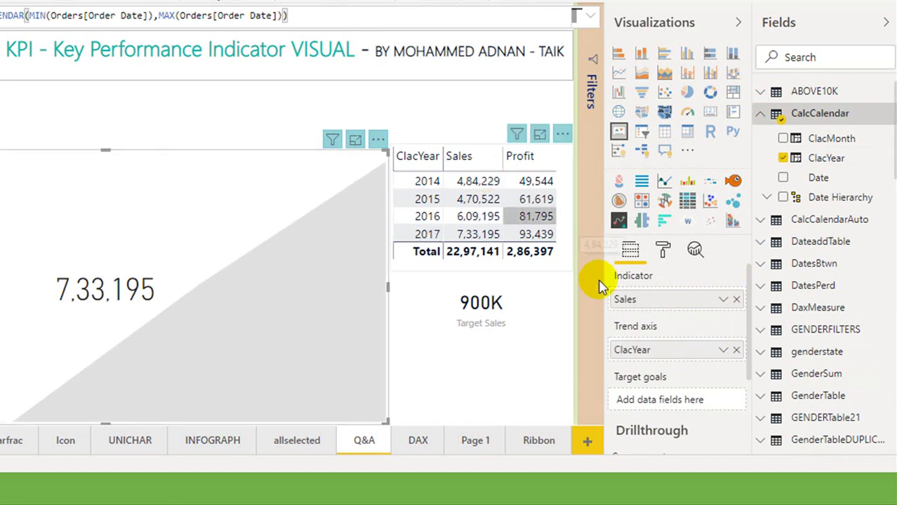
pyautogui.scroll(-5, 857, 279)
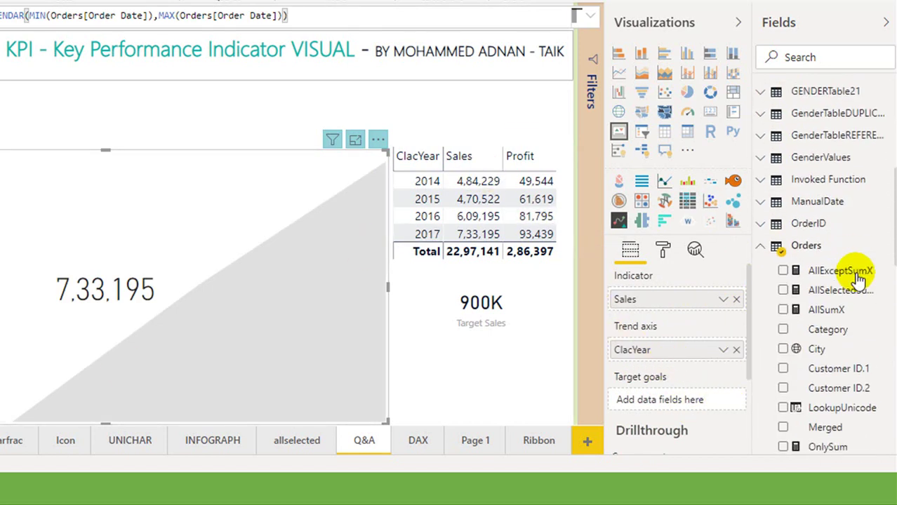
pyautogui.scroll(-8, 857, 280)
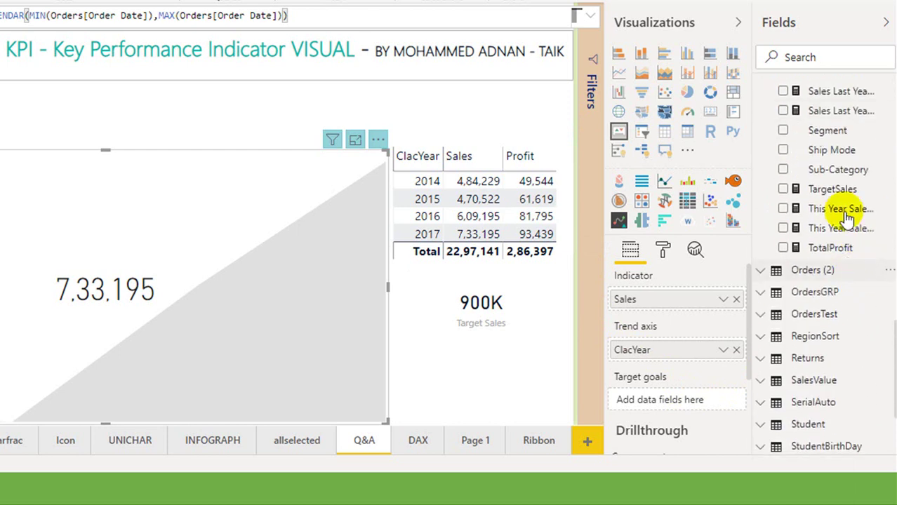
pyautogui.moveTo(836, 191); pyautogui.dragTo(683, 402)
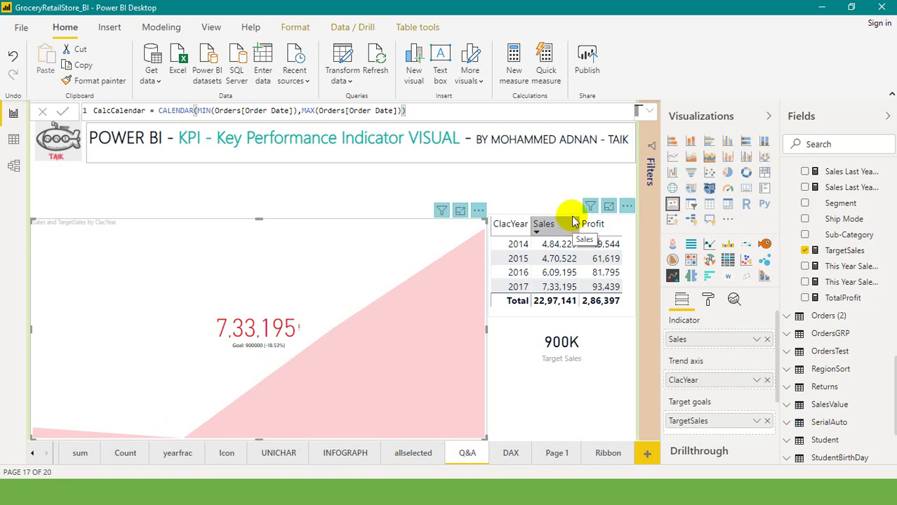
# Step: Change the TargetSales measure to 700000 so the KPI turns green
pyautogui.click(841, 254)
pyautogui.click(158, 110)
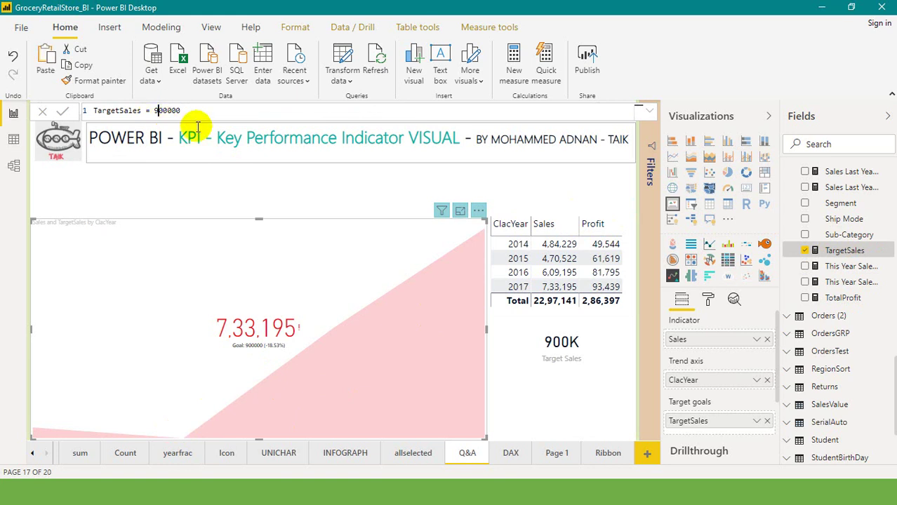
pyautogui.press('BackSpace')
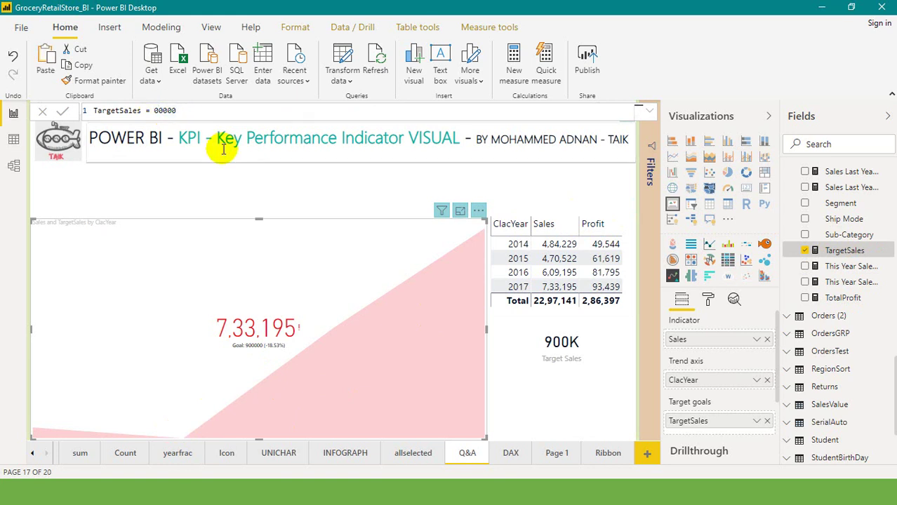
pyautogui.write('7')
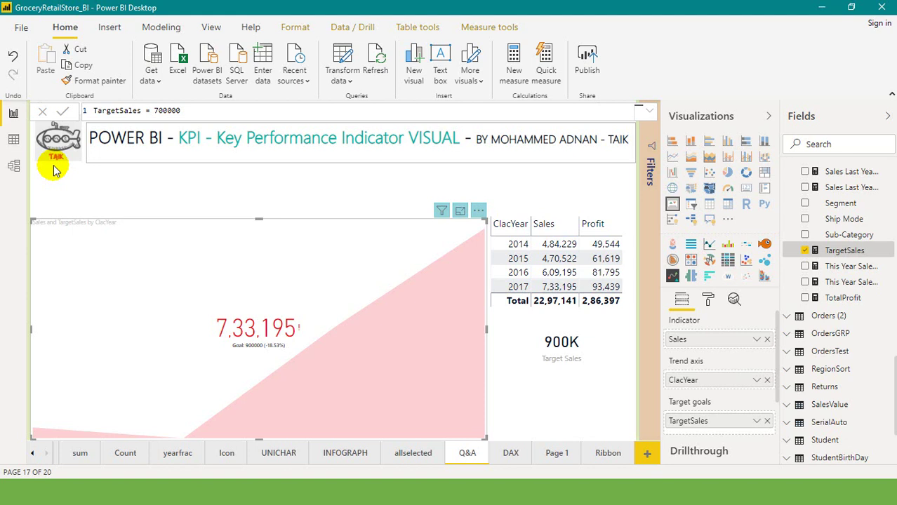
pyautogui.press('Return')
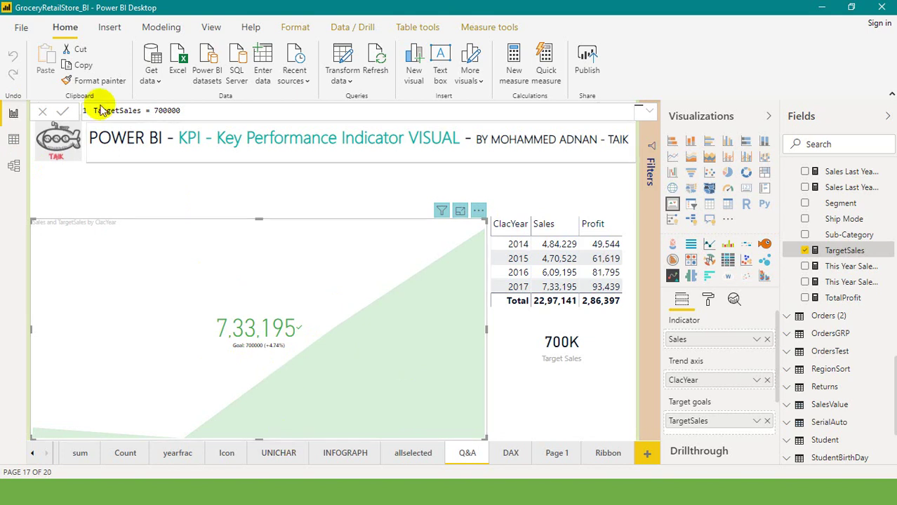
# Step: Restore the TargetSales measure to 900000
pyautogui.doubleClick(158, 111)
pyautogui.write('900000')
pyautogui.press('Return')
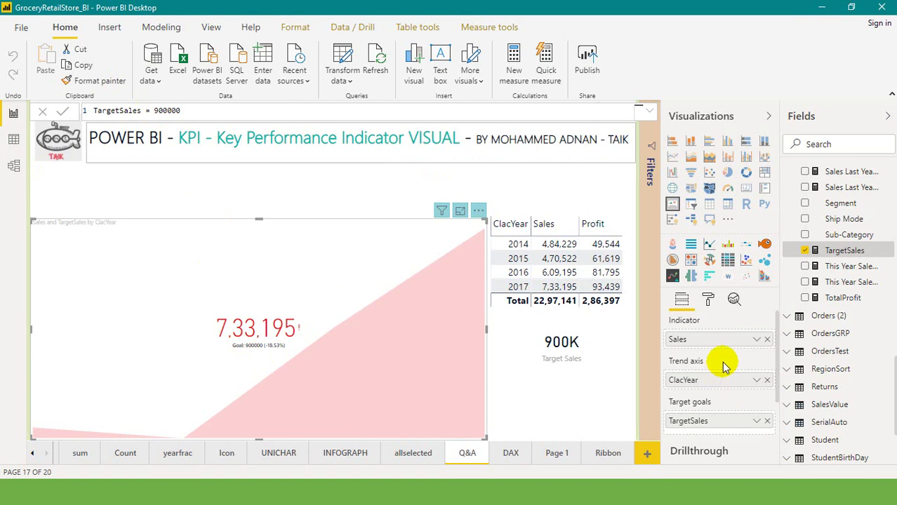
# Step: Try Profit as the KPI indicator, then put Sales back
pyautogui.scroll(5, 828, 270)
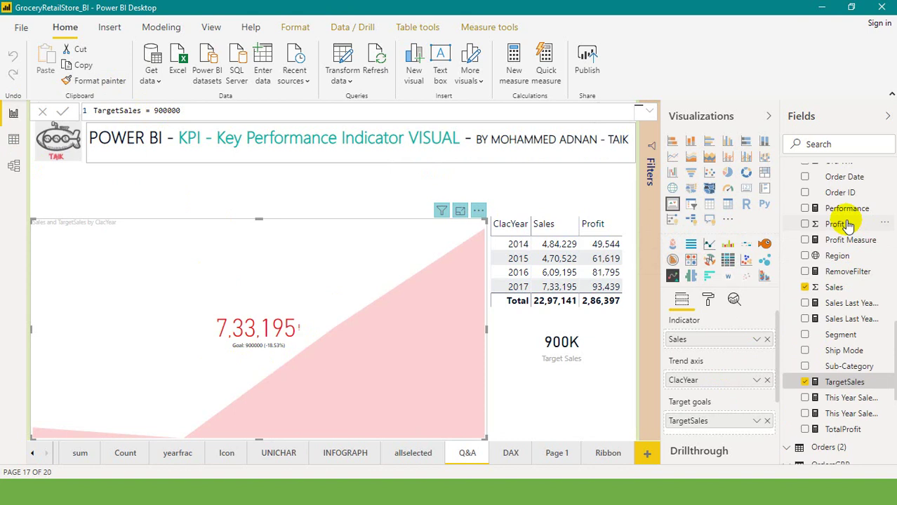
pyautogui.moveTo(847, 223); pyautogui.dragTo(748, 346)
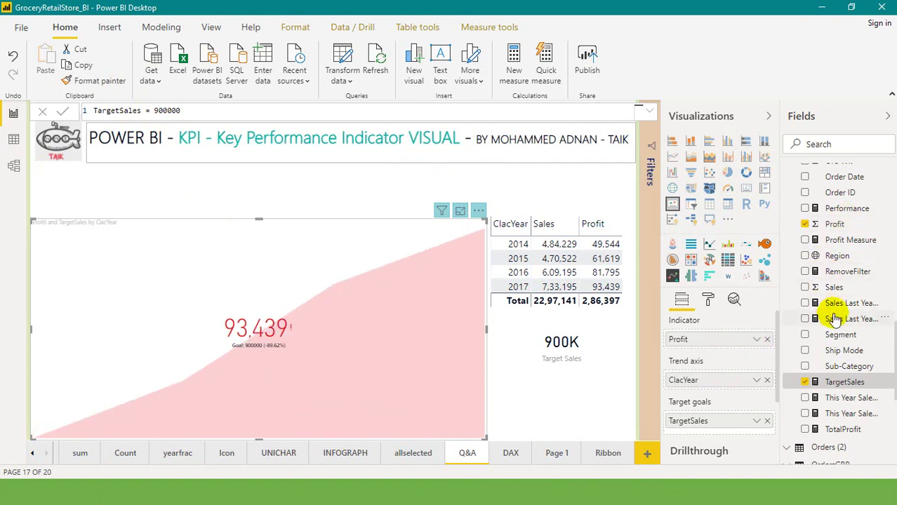
pyautogui.scroll(2, 846, 281)
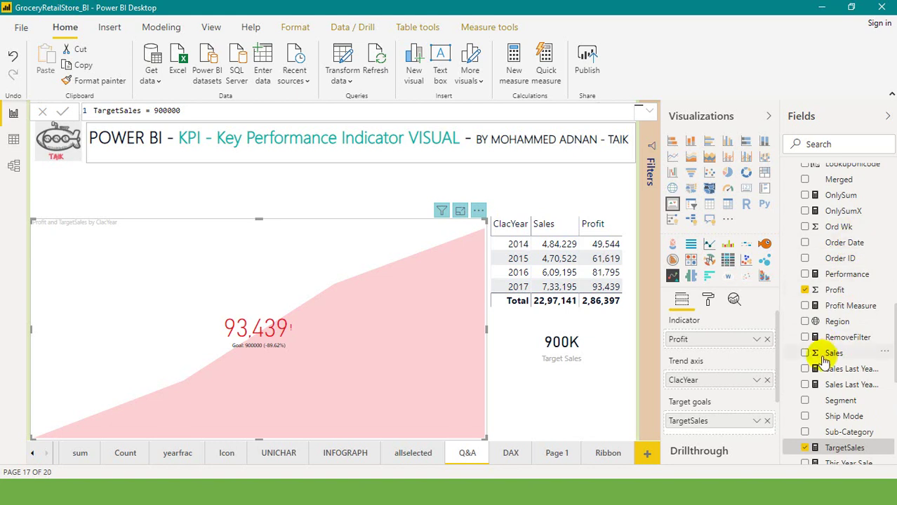
pyautogui.moveTo(825, 358); pyautogui.dragTo(742, 349)
# Step: Try ClacMonth on the trend axis, revert to ClacYear, and show the KPI's format settings
pyautogui.scroll(5, 855, 342)
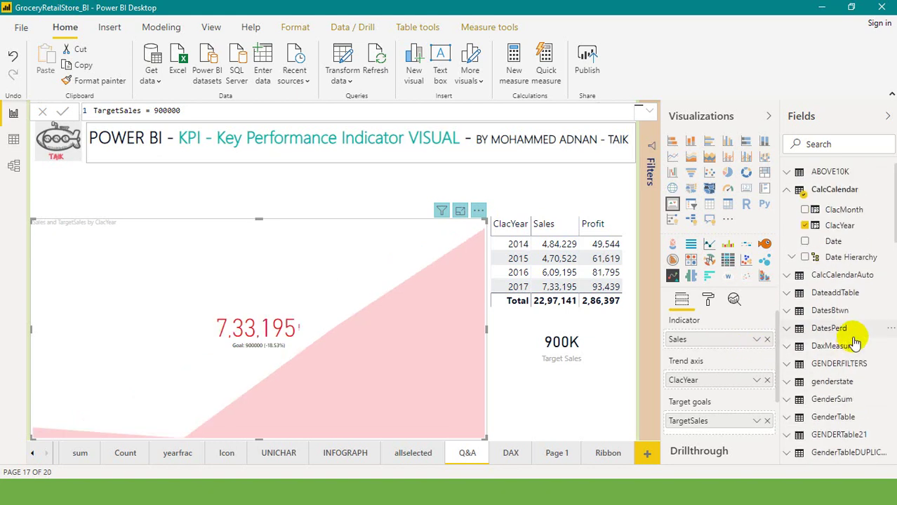
pyautogui.moveTo(846, 206); pyautogui.dragTo(744, 378)
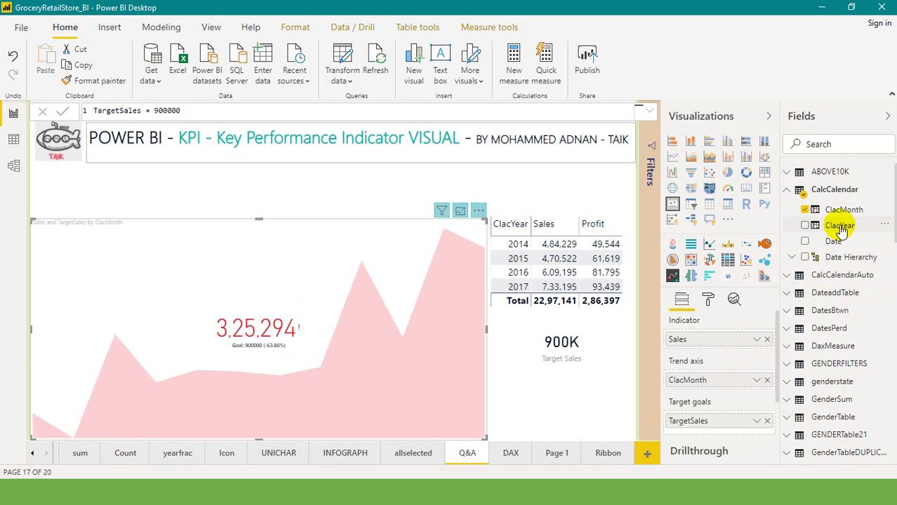
pyautogui.moveTo(841, 232); pyautogui.dragTo(749, 386)
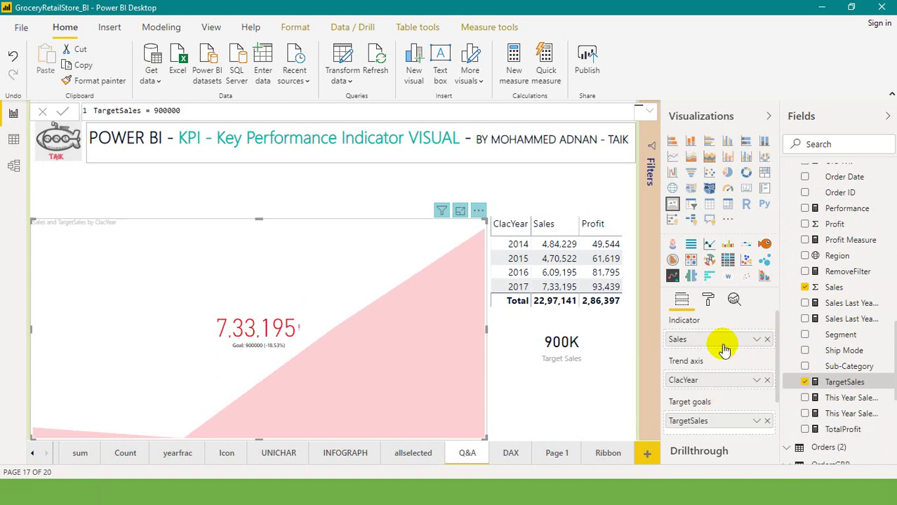
pyautogui.click(707, 302)
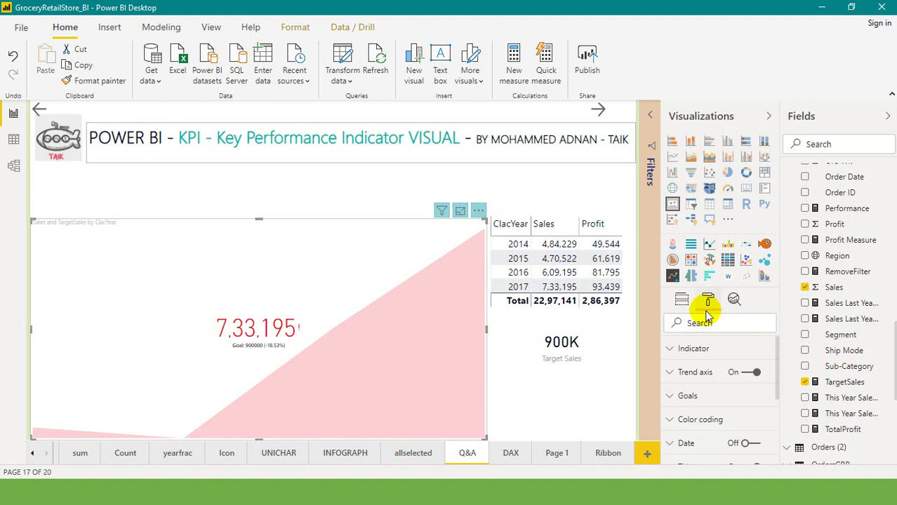
# Step: Show the KPI indicator value in Thousands with 0 decimal places
pyautogui.click(712, 349)
pyautogui.click(721, 387)
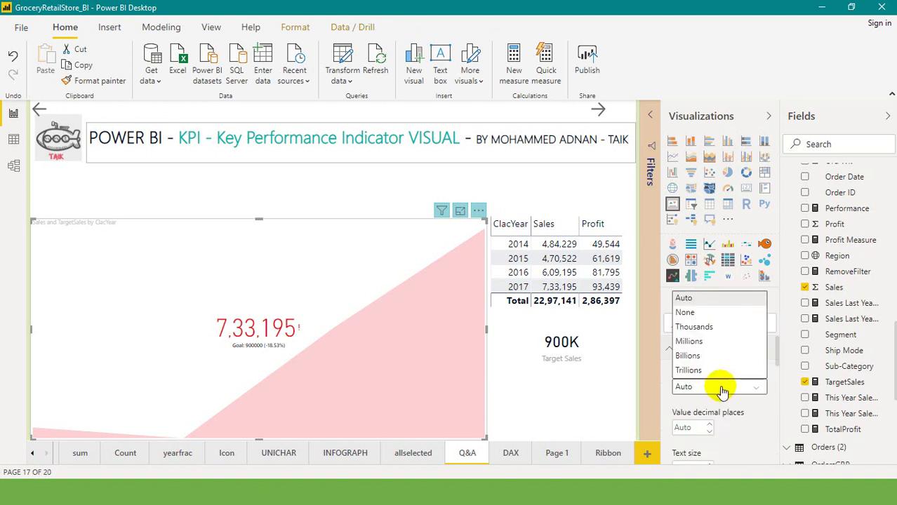
pyautogui.click(716, 328)
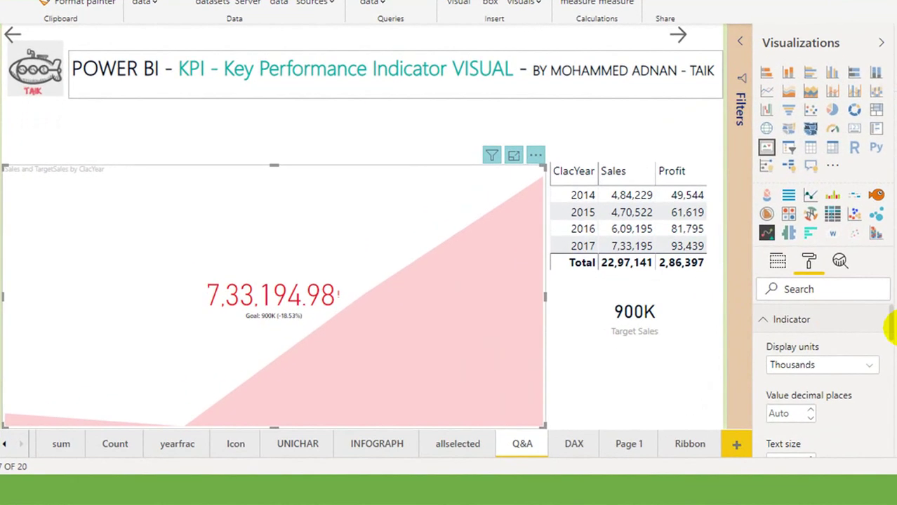
pyautogui.click(789, 414)
pyautogui.write('0')
pyautogui.scroll(-2, 800, 400)
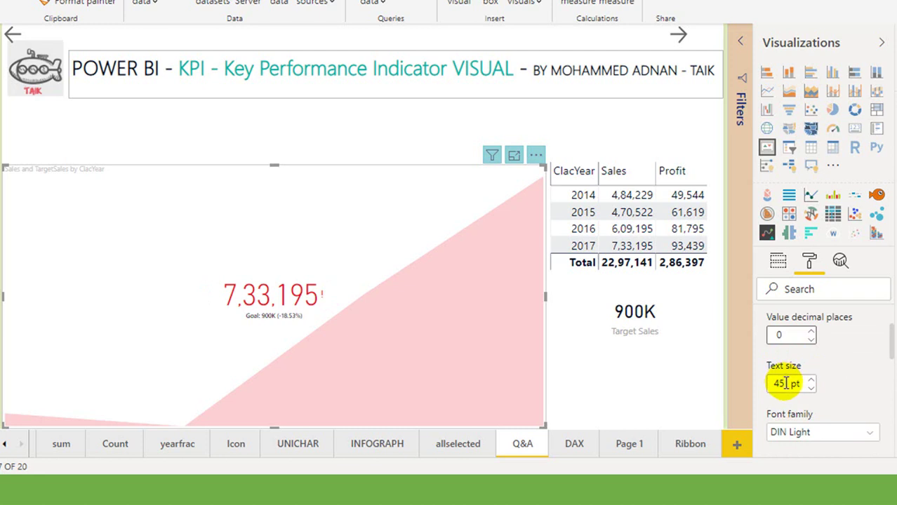
pyautogui.scroll(-2, 861, 377)
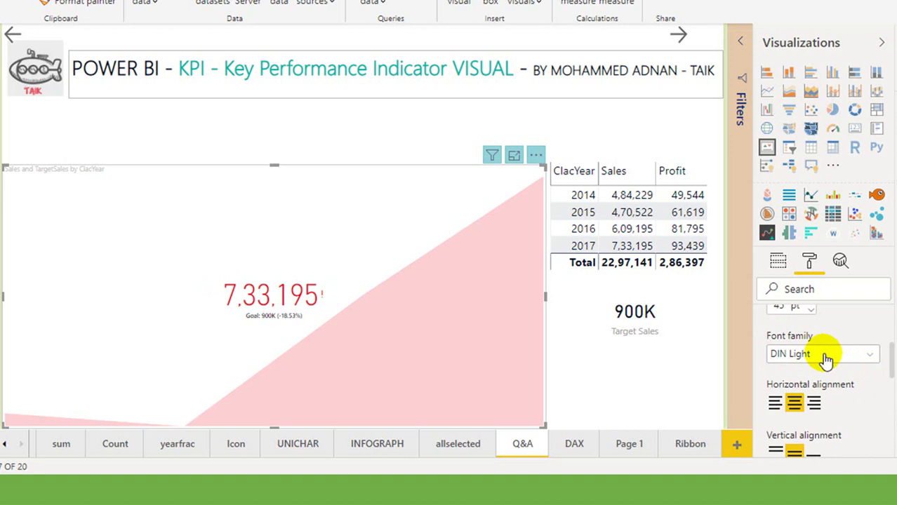
# Step: Align the KPI value and goal to the left and top
pyautogui.click(845, 358)
pyautogui.scroll(-5, 863, 246)
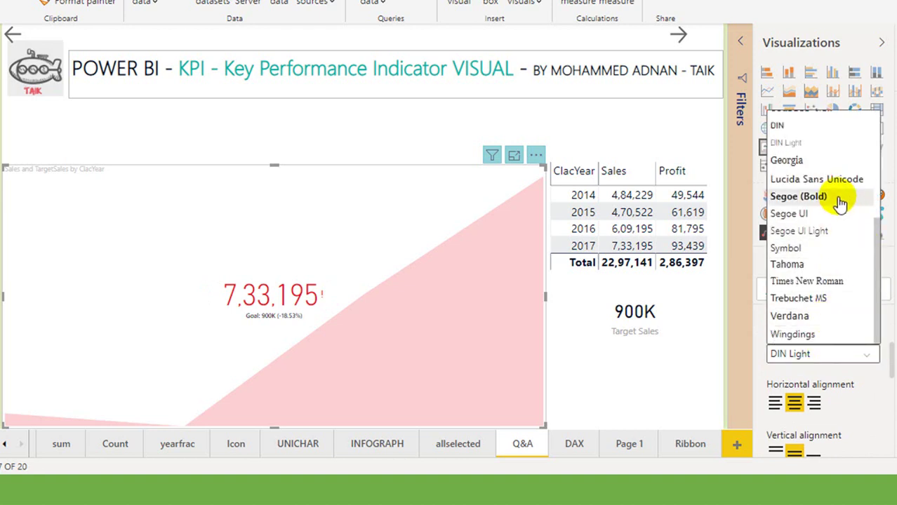
pyautogui.scroll(3, 772, 414)
pyautogui.scroll(-2, 861, 395)
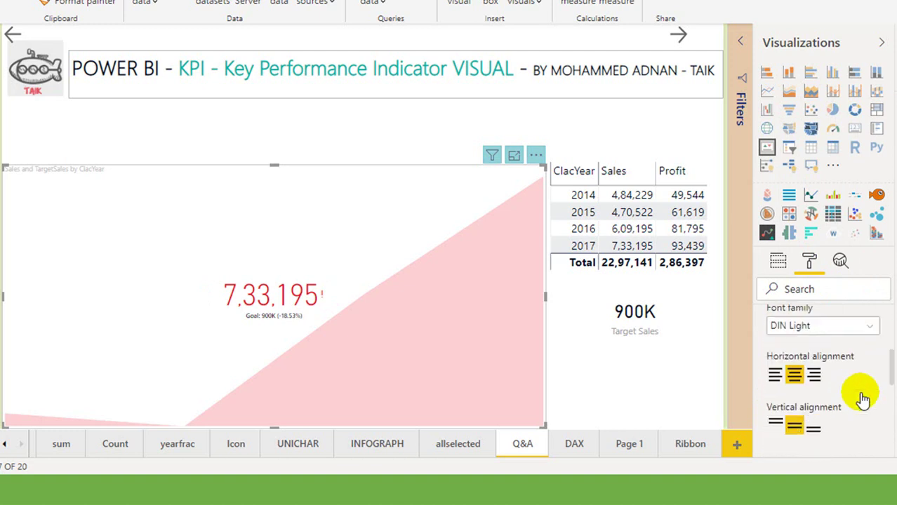
pyautogui.click(776, 374)
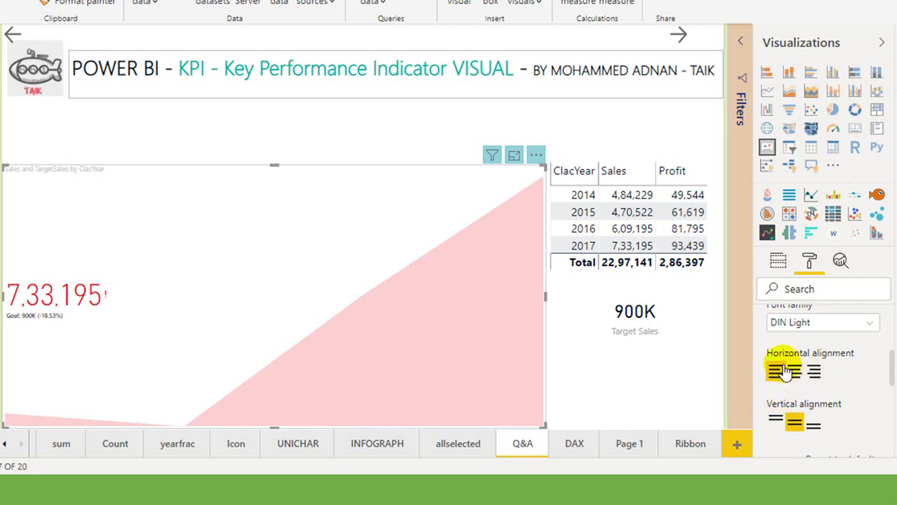
pyautogui.click(776, 424)
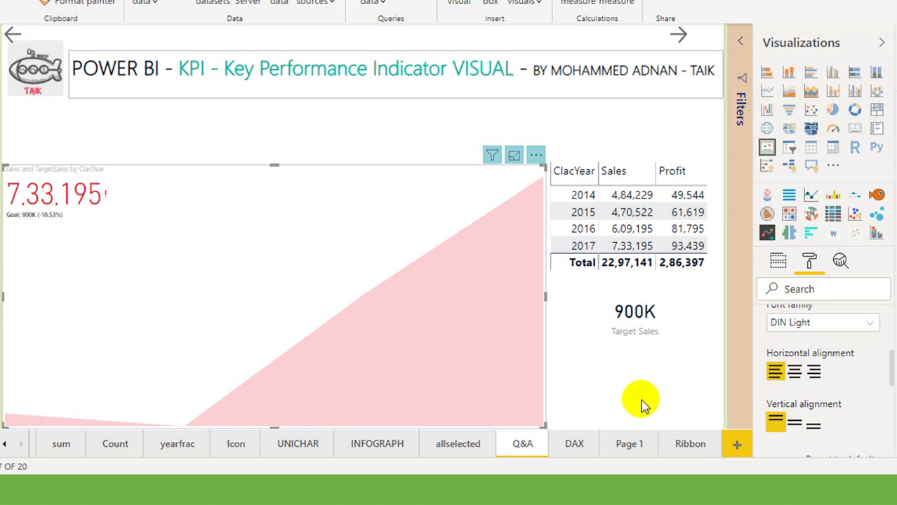
# Step: Resize the KPI visual larger and set its trend area transparency to 15%
pyautogui.moveTo(545, 424); pyautogui.dragTo(220, 272)
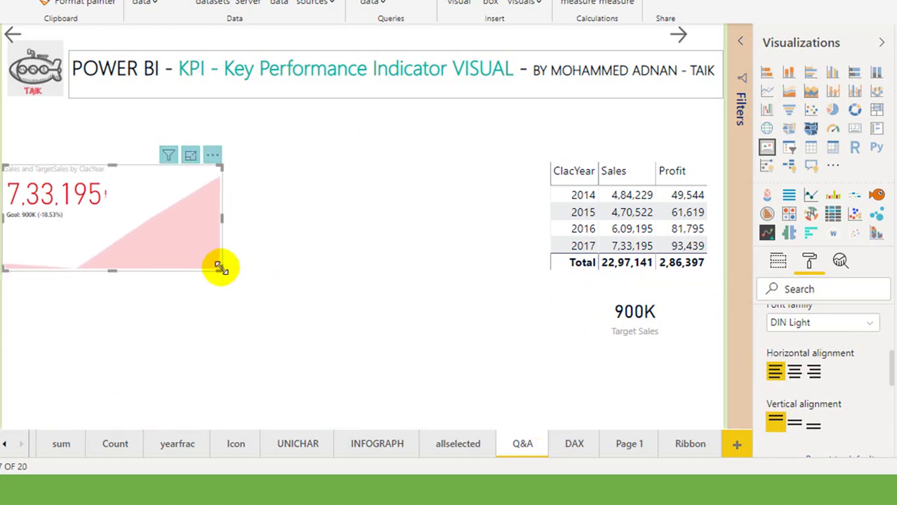
pyautogui.moveTo(220, 265); pyautogui.dragTo(533, 420)
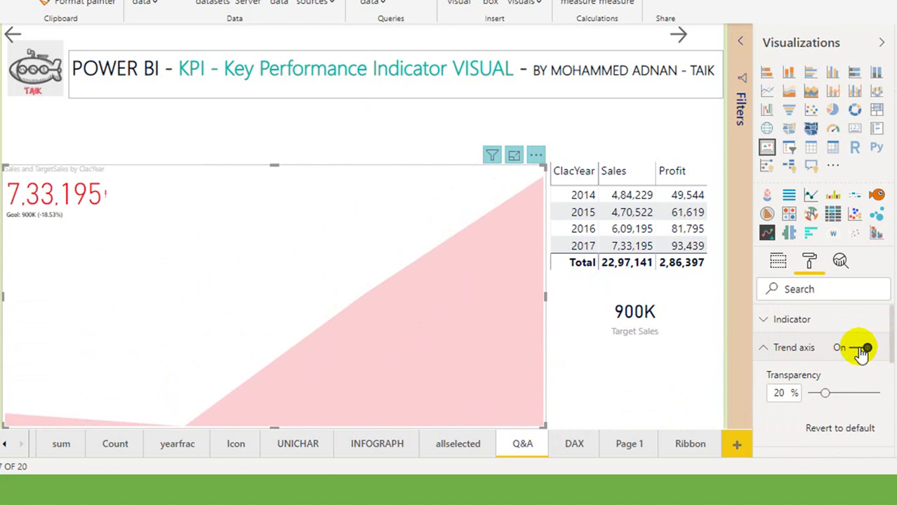
pyautogui.click(862, 351)
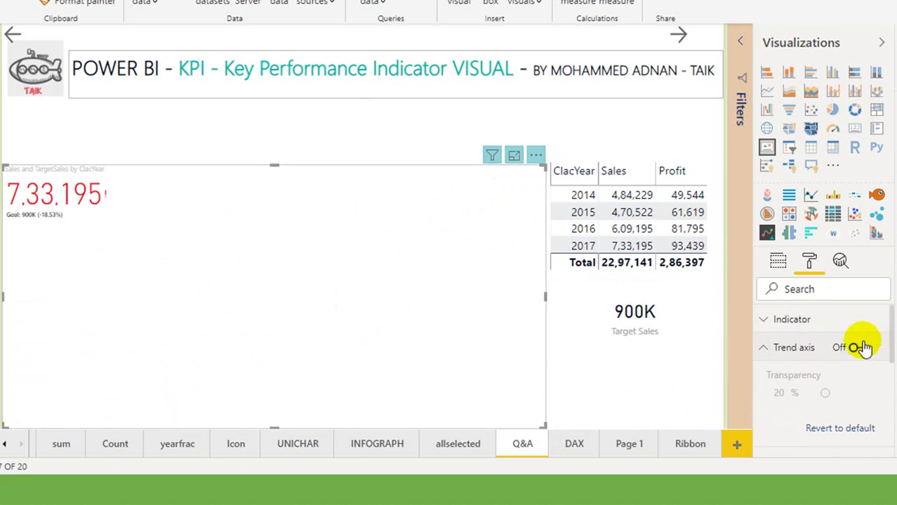
pyautogui.click(862, 348)
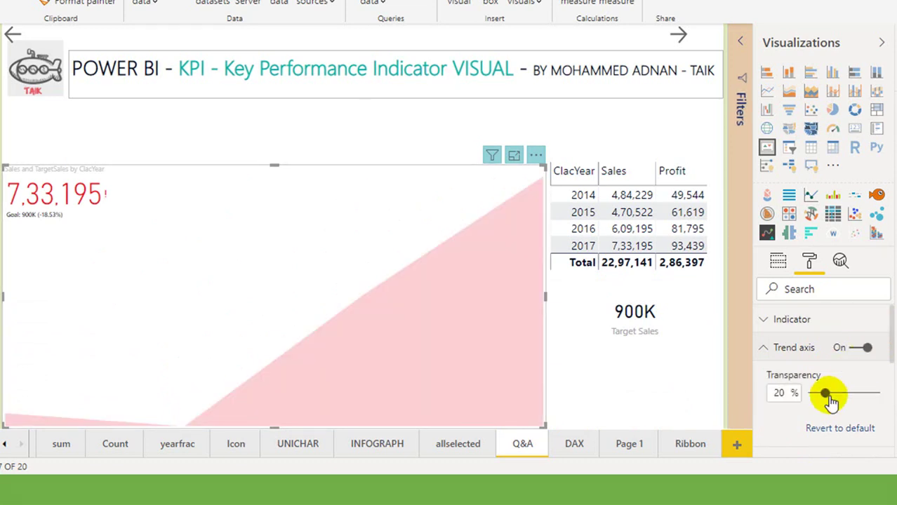
pyautogui.moveTo(829, 398); pyautogui.dragTo(890, 389)
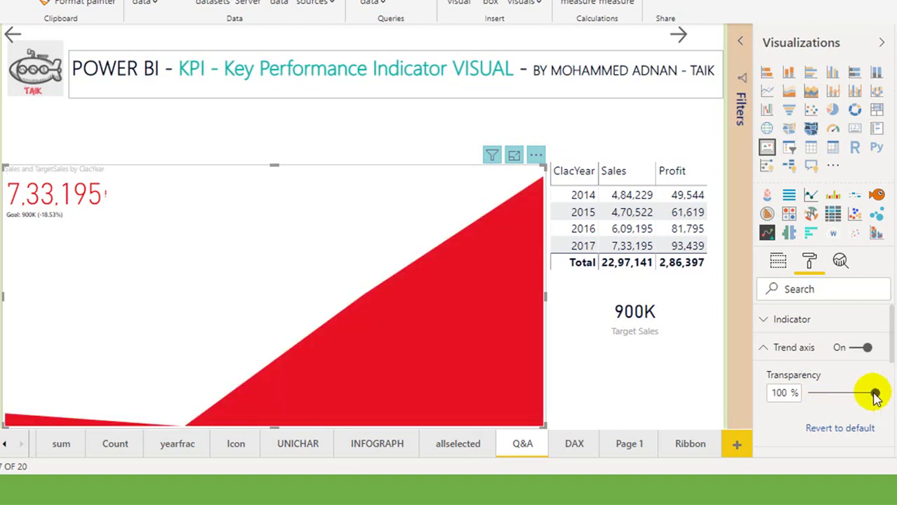
pyautogui.click(820, 394)
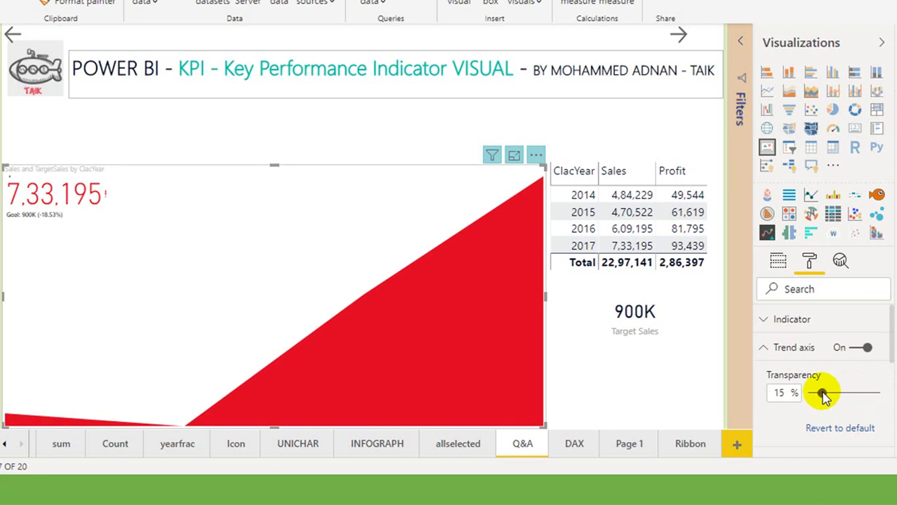
pyautogui.click(772, 348)
# Step: Rename the KPI goal label to 'Sales Target' at 10 pt
pyautogui.click(820, 376)
pyautogui.scroll(-3, 821, 372)
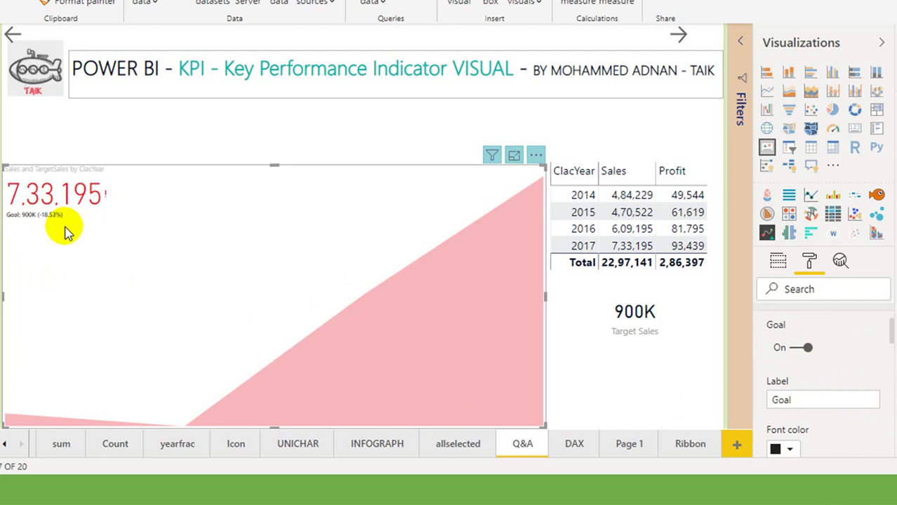
pyautogui.click(795, 349)
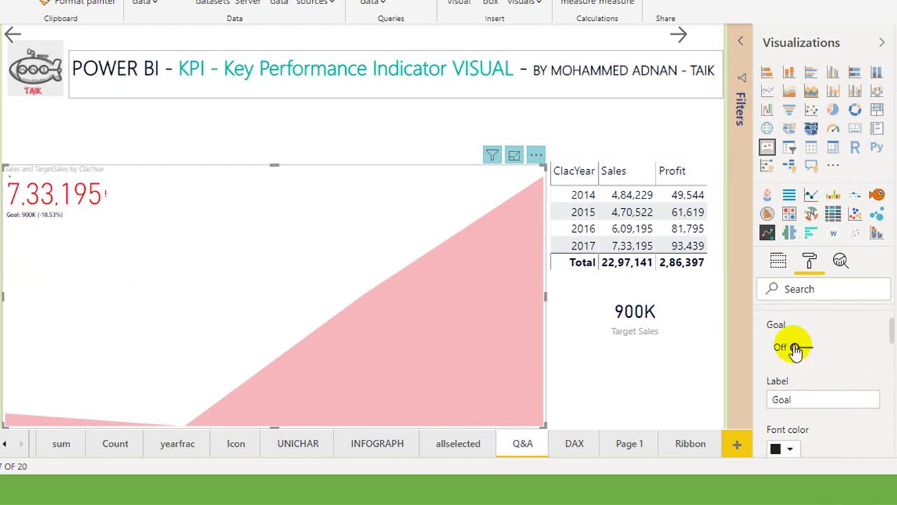
pyautogui.click(796, 348)
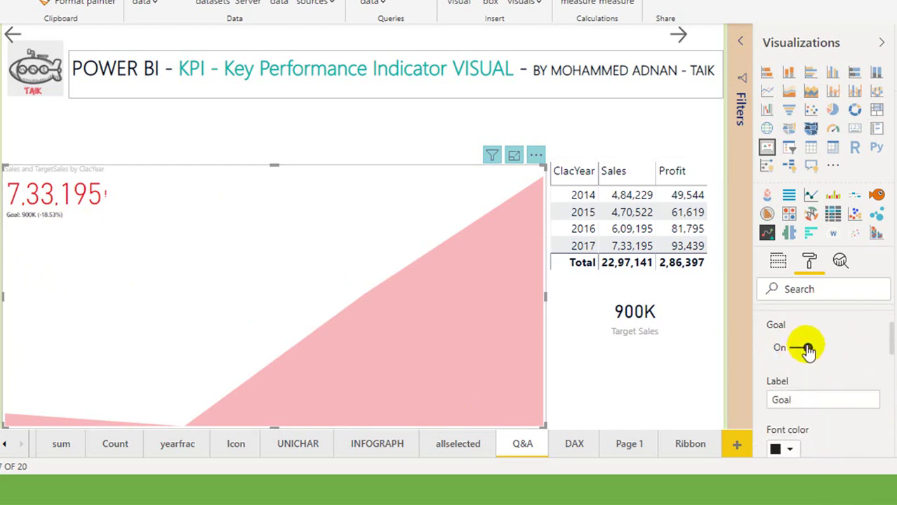
pyautogui.moveTo(816, 402); pyautogui.dragTo(773, 399)
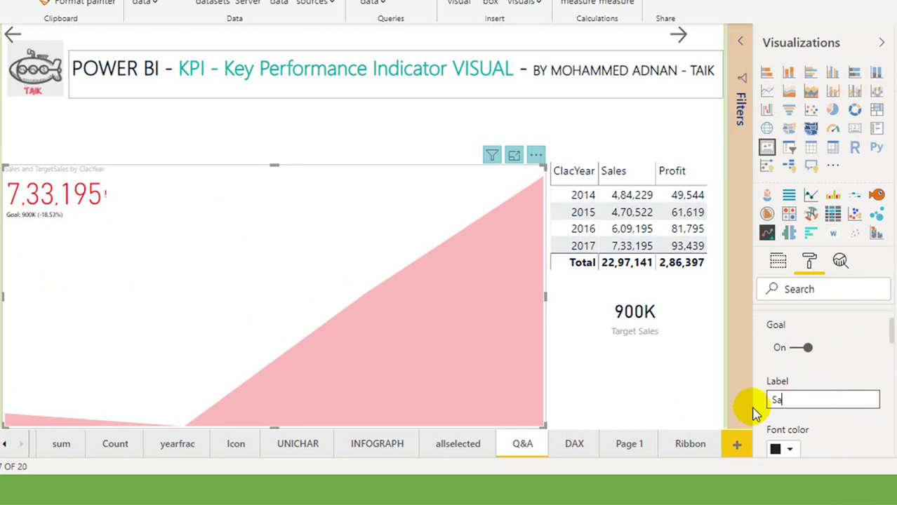
pyautogui.write('Sales Target')
pyautogui.scroll(-1, 824, 361)
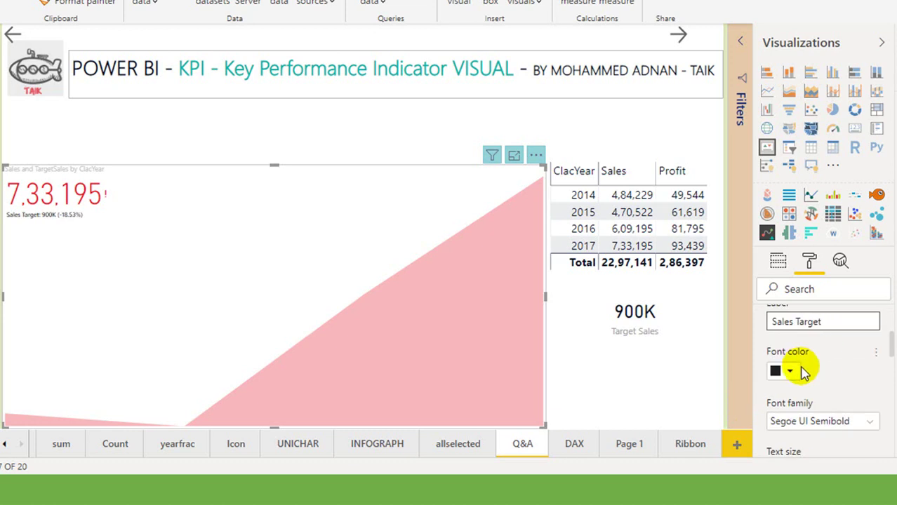
pyautogui.scroll(-1, 828, 366)
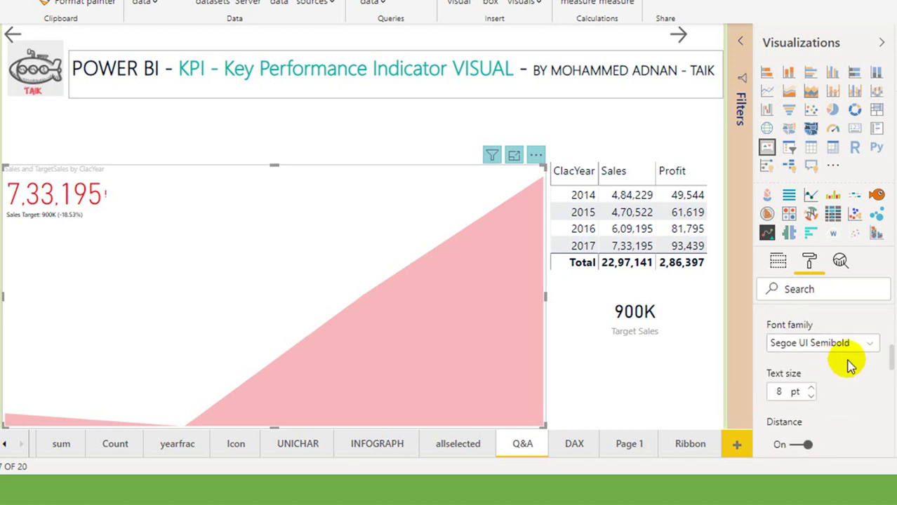
pyautogui.scroll(2, 812, 392)
pyautogui.tripleClick(812, 383)
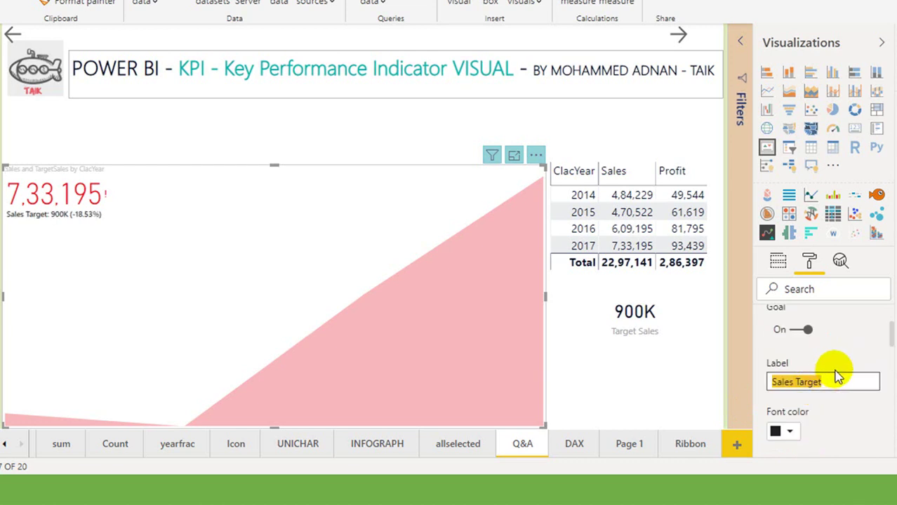
# Step: Show the goal distance as value and percent, with 0 decimal places
pyautogui.scroll(-4, 849, 365)
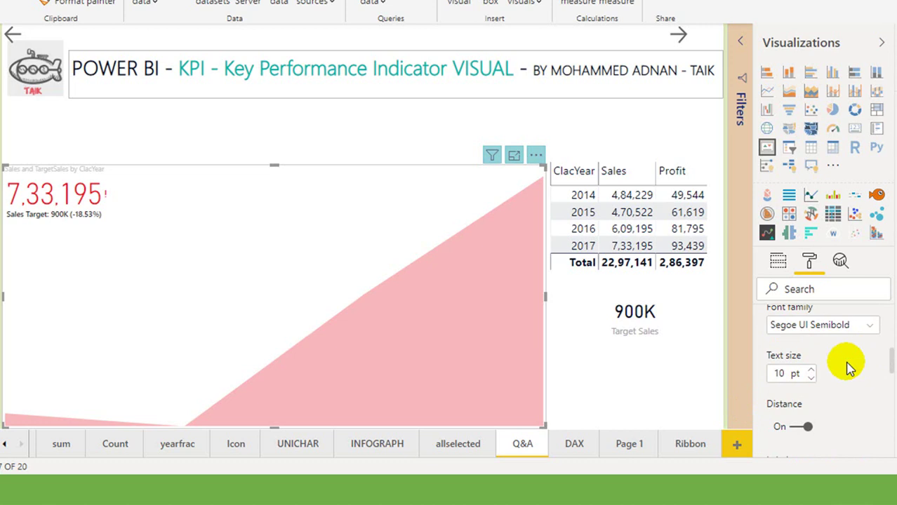
pyautogui.scroll(-2, 847, 365)
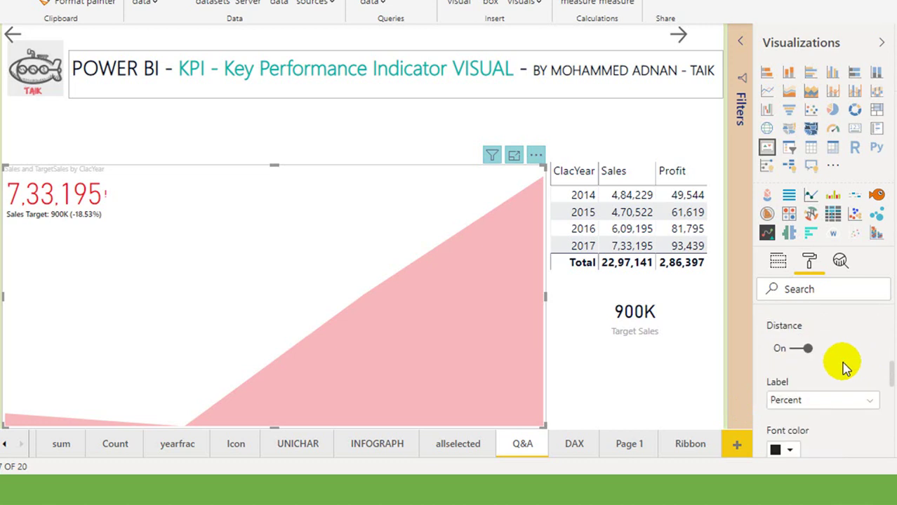
pyautogui.click(797, 355)
pyautogui.click(800, 350)
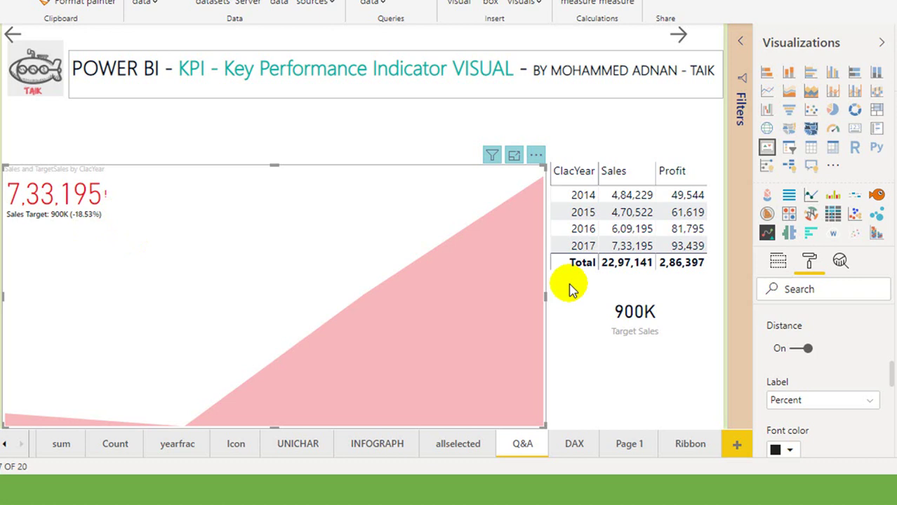
pyautogui.click(860, 402)
pyautogui.click(832, 347)
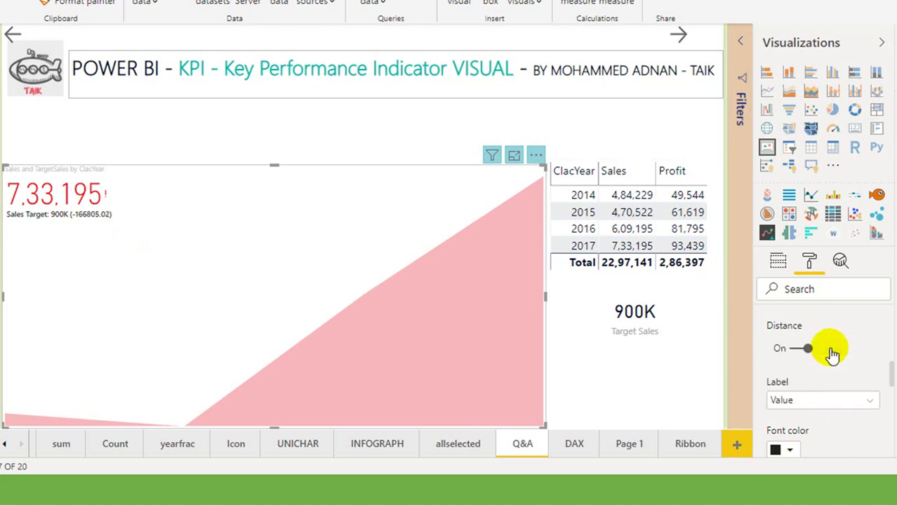
pyautogui.click(864, 410)
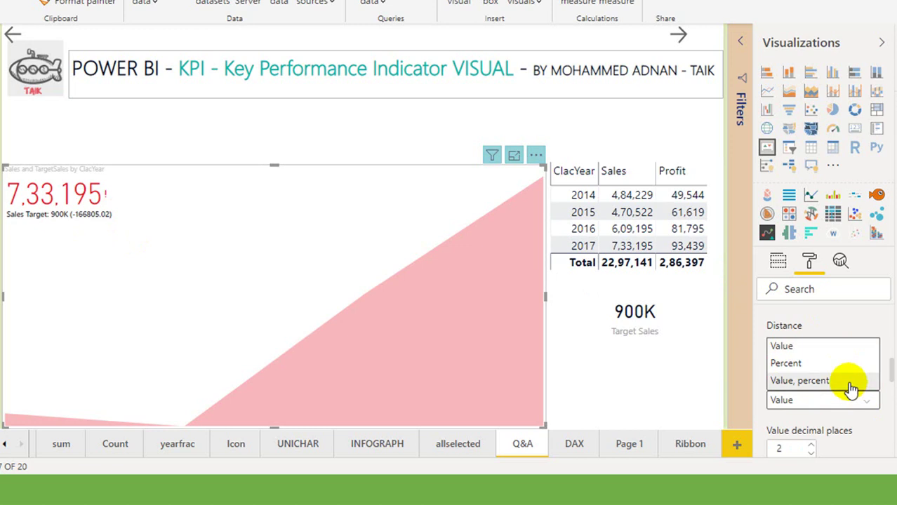
pyautogui.click(851, 380)
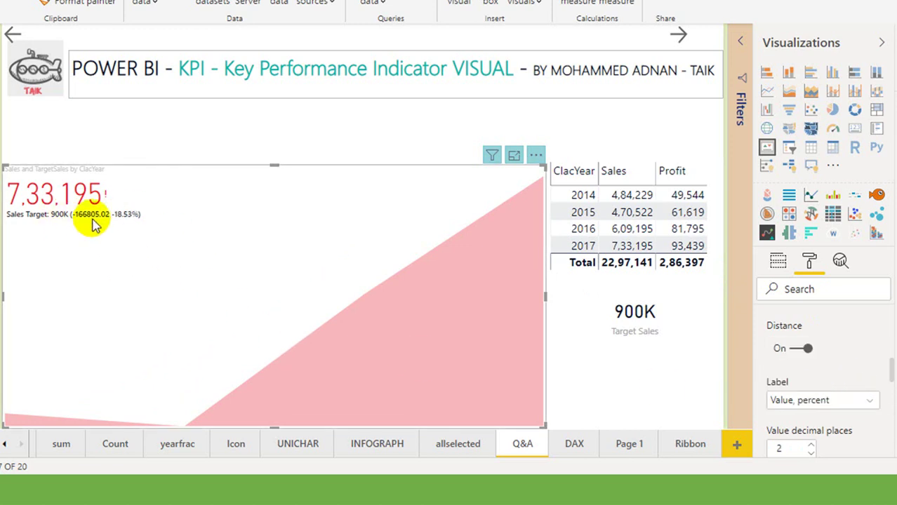
pyautogui.scroll(-1, 842, 365)
pyautogui.scroll(-1, 842, 379)
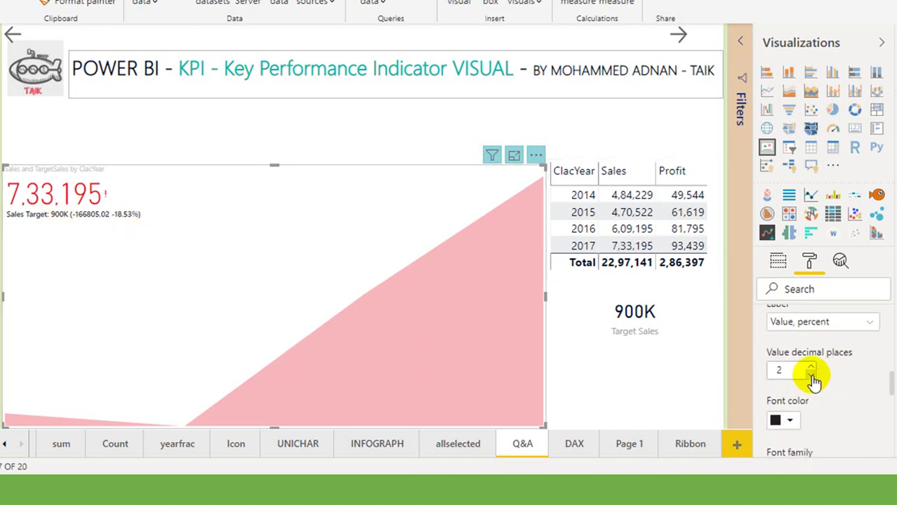
pyautogui.doubleClick(812, 376)
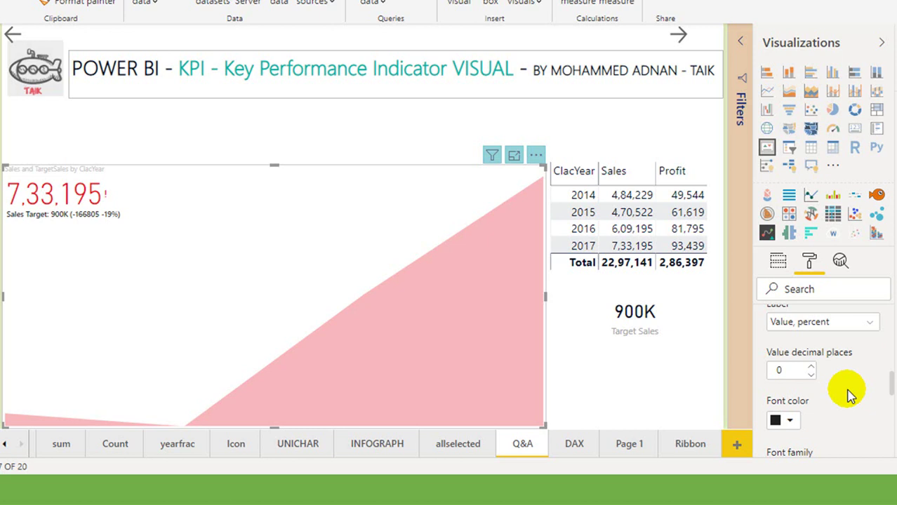
pyautogui.scroll(-2, 851, 390)
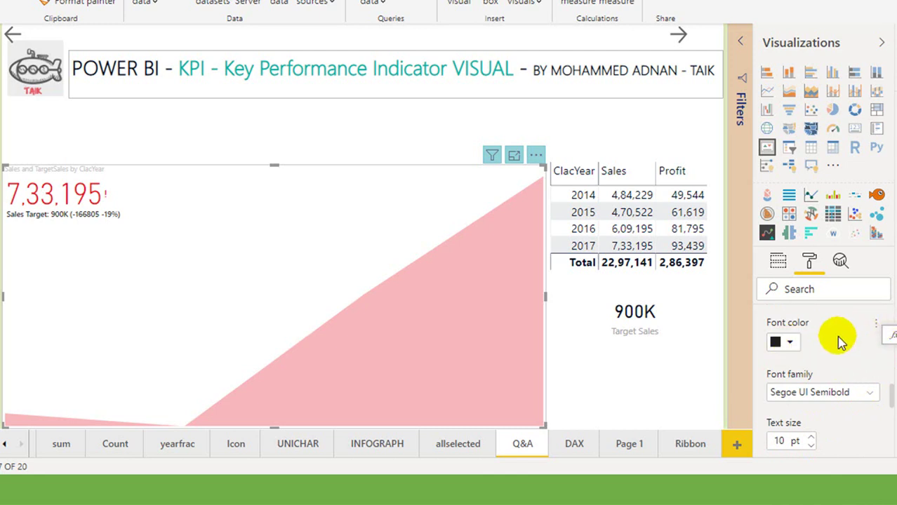
pyautogui.scroll(1, 846, 342)
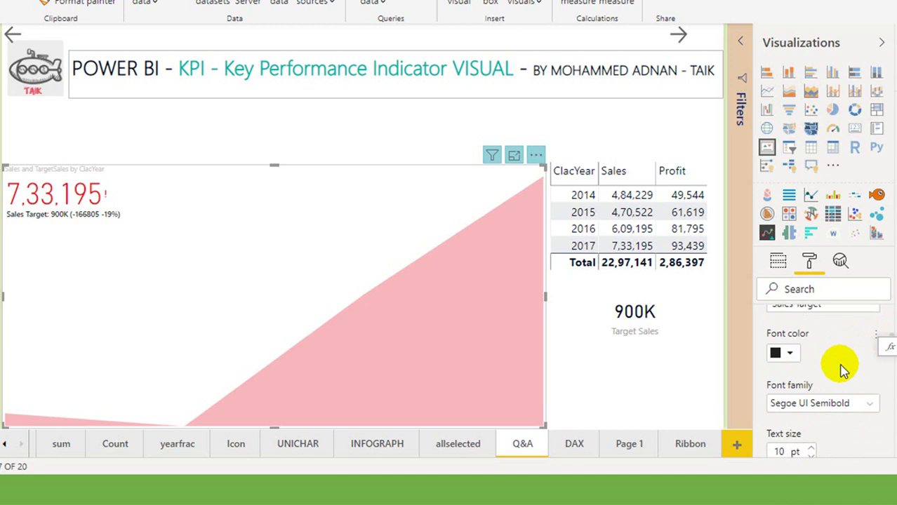
pyautogui.scroll(-10, 841, 366)
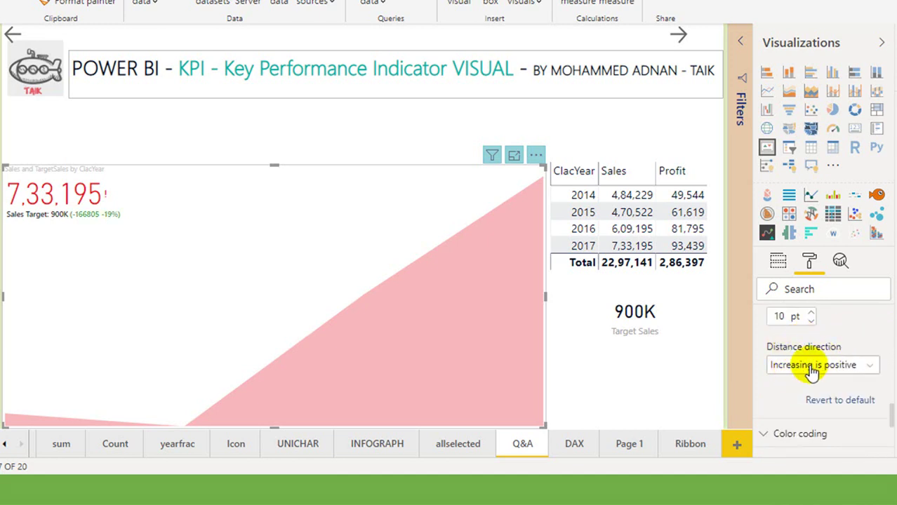
pyautogui.click(836, 371)
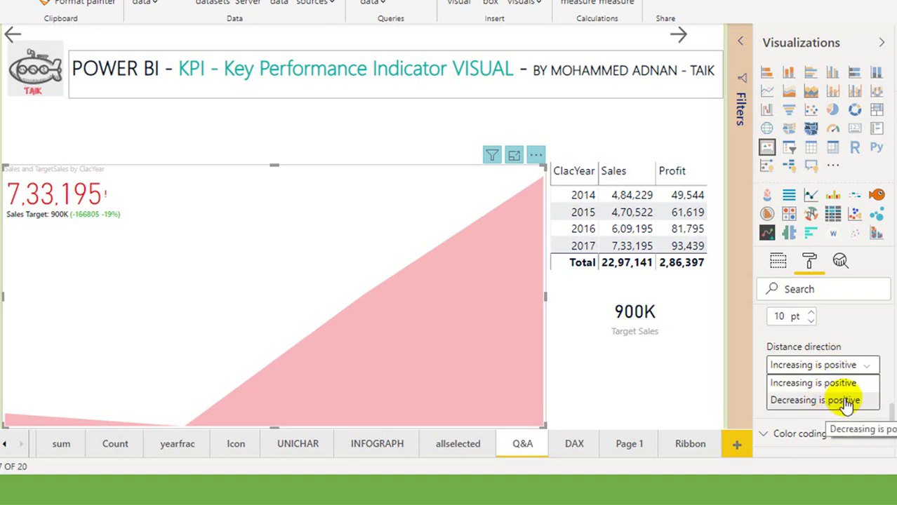
pyautogui.click(851, 338)
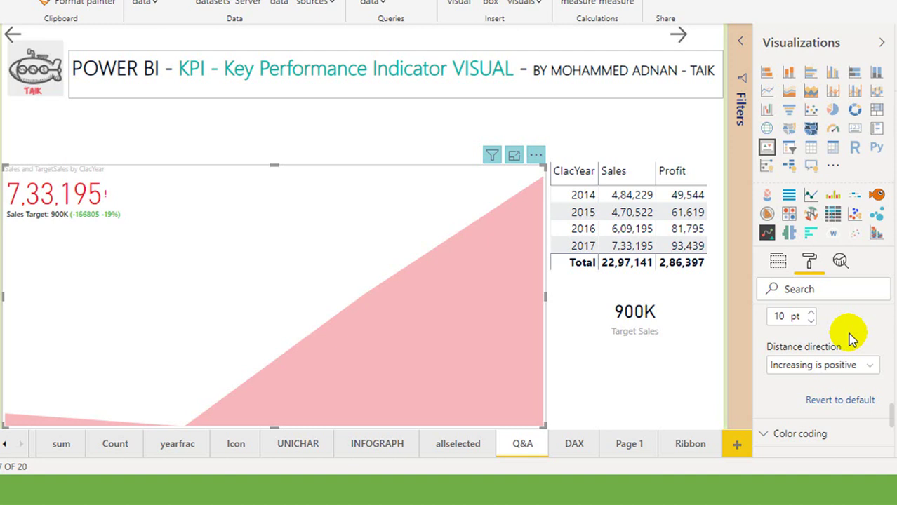
# Step: Collapse the goal settings and display Color coding: High is good, green good colour
pyautogui.scroll(2, 807, 330)
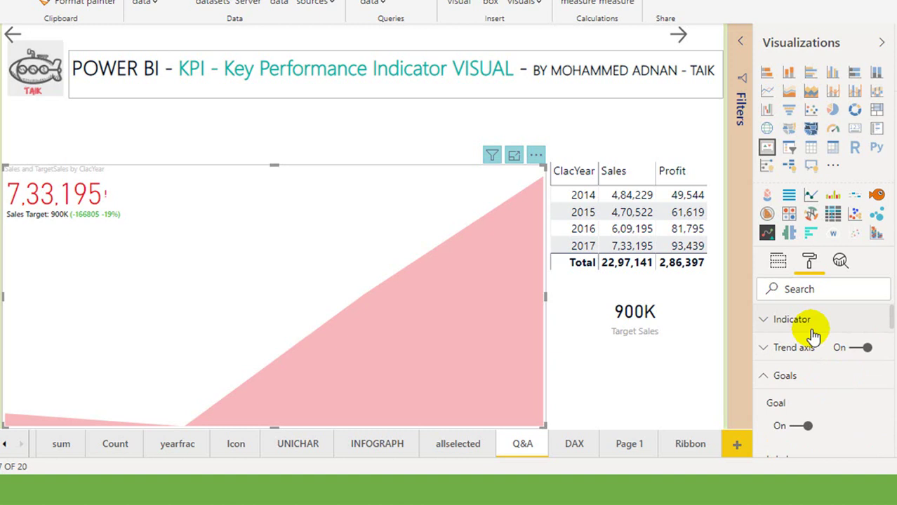
pyautogui.click(772, 373)
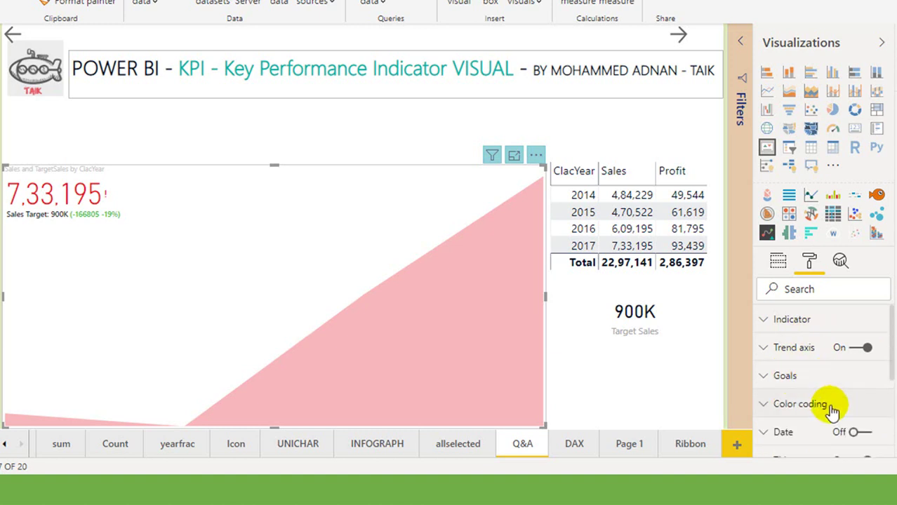
pyautogui.click(841, 403)
pyautogui.scroll(-1, 835, 390)
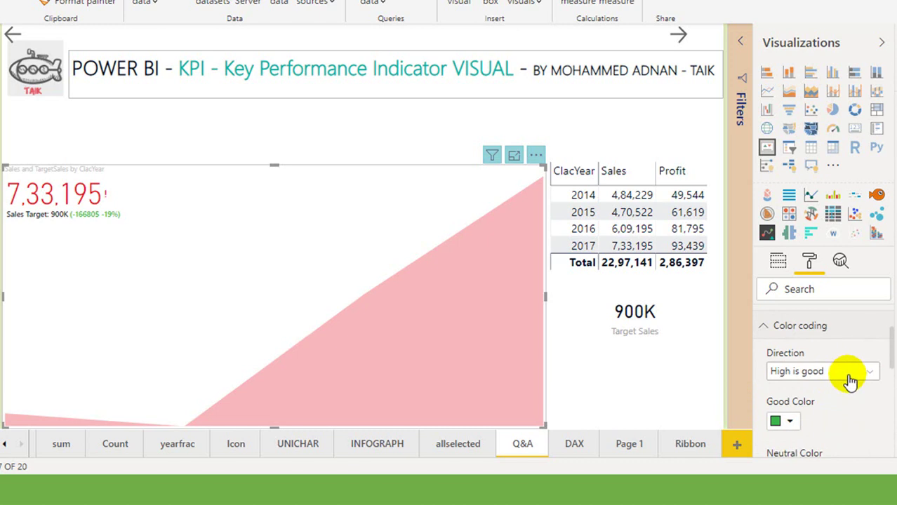
pyautogui.scroll(-1, 847, 386)
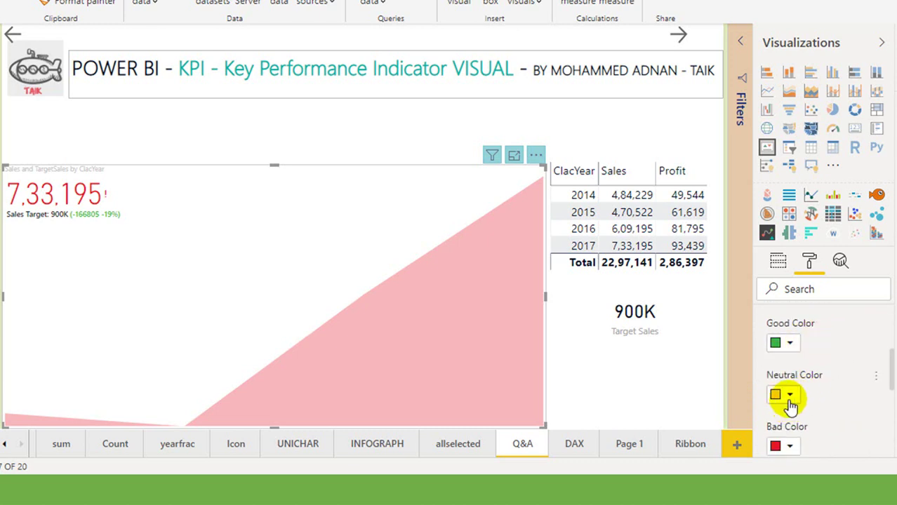
pyautogui.scroll(-1, 821, 406)
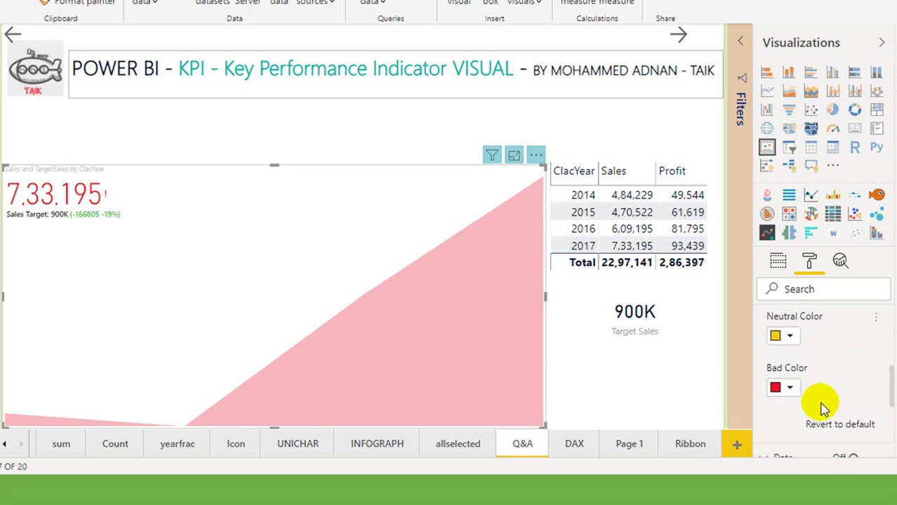
pyautogui.scroll(1, 838, 371)
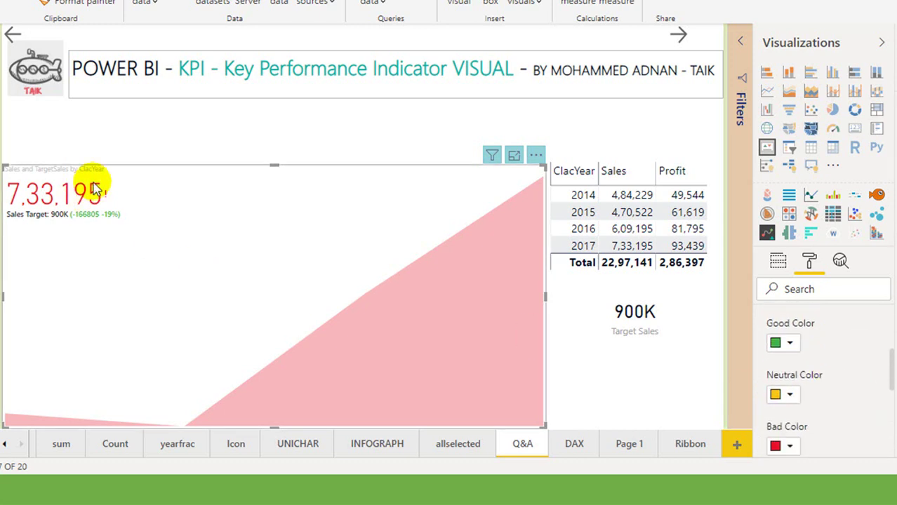
pyautogui.scroll(-2, 808, 379)
pyautogui.scroll(2, 835, 372)
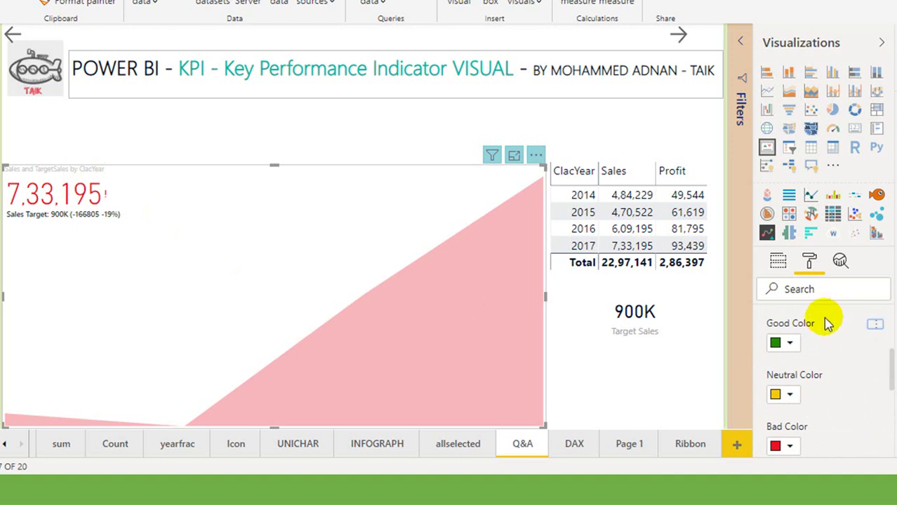
pyautogui.scroll(1, 828, 329)
pyautogui.click(823, 404)
pyautogui.click(824, 406)
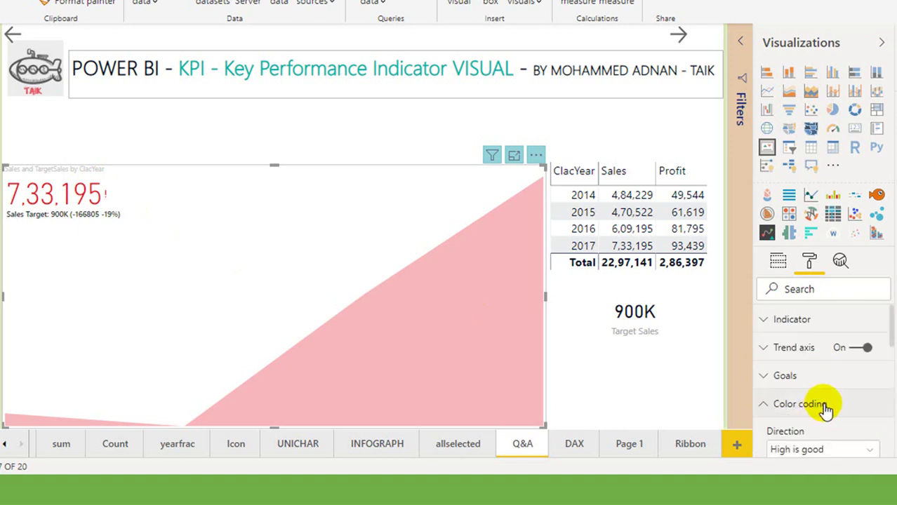
pyautogui.scroll(-1, 814, 396)
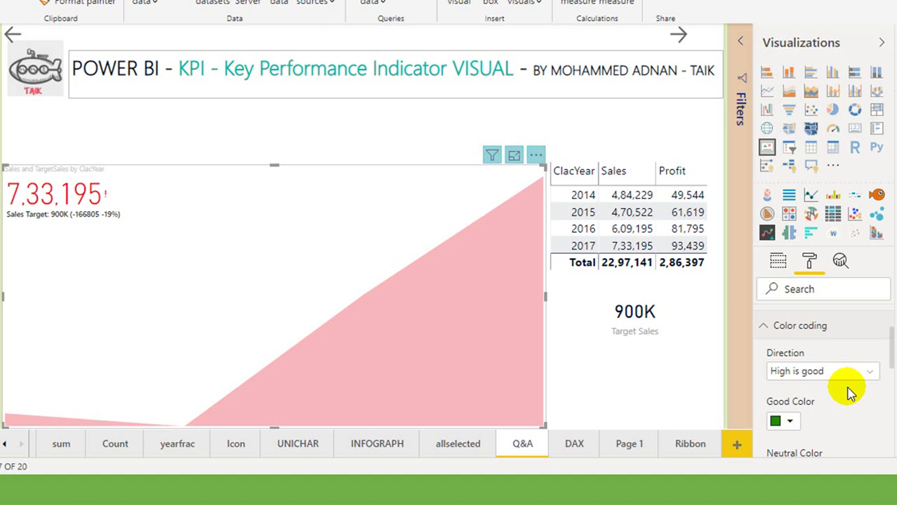
pyautogui.scroll(1, 853, 382)
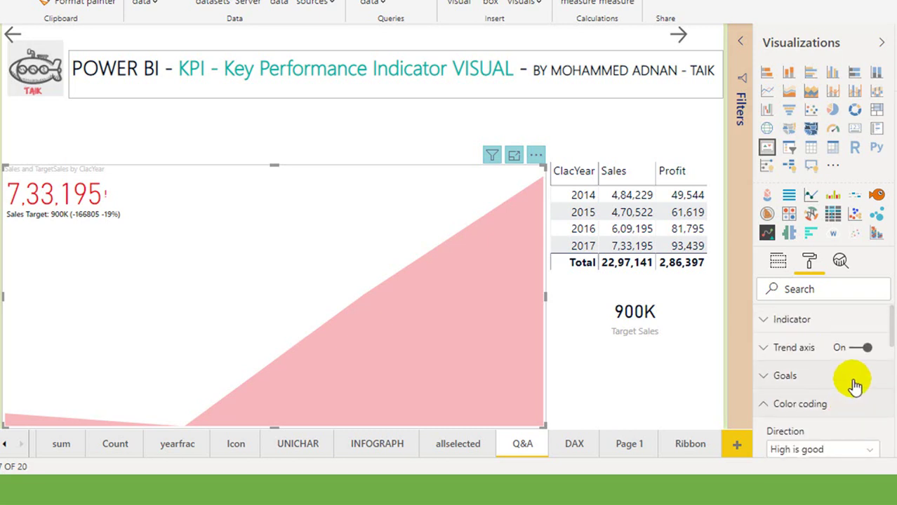
pyautogui.scroll(-1, 855, 368)
pyautogui.click(843, 372)
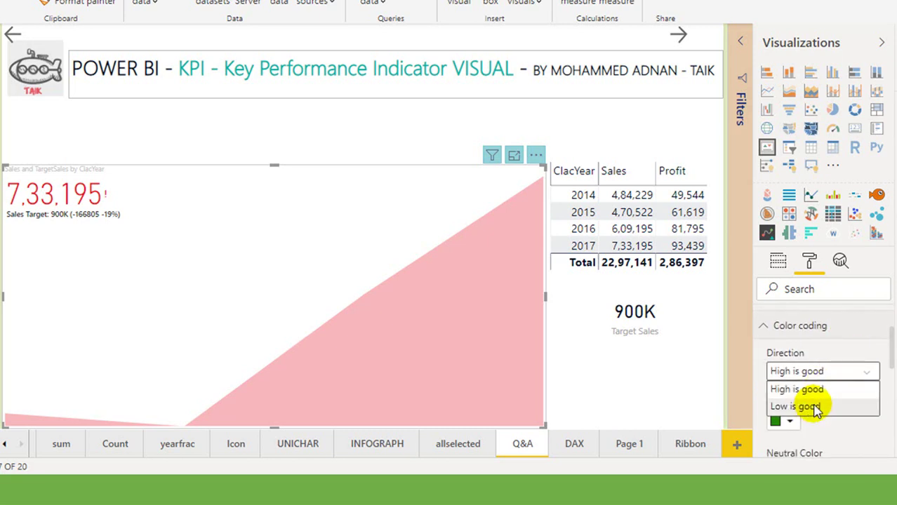
pyautogui.click(814, 407)
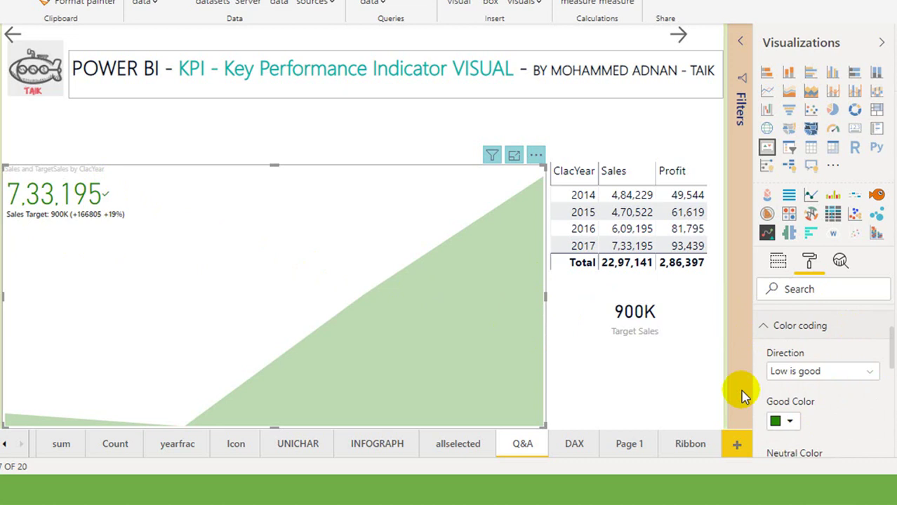
pyautogui.click(851, 373)
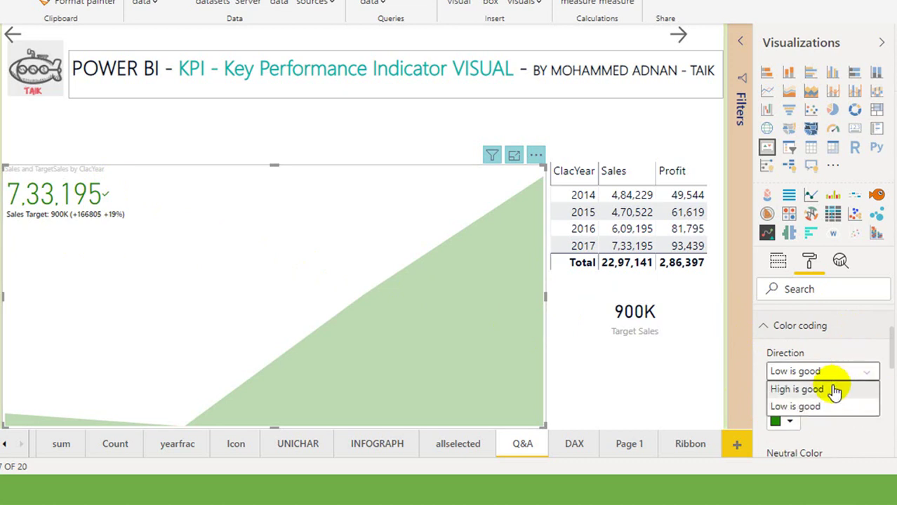
pyautogui.click(835, 390)
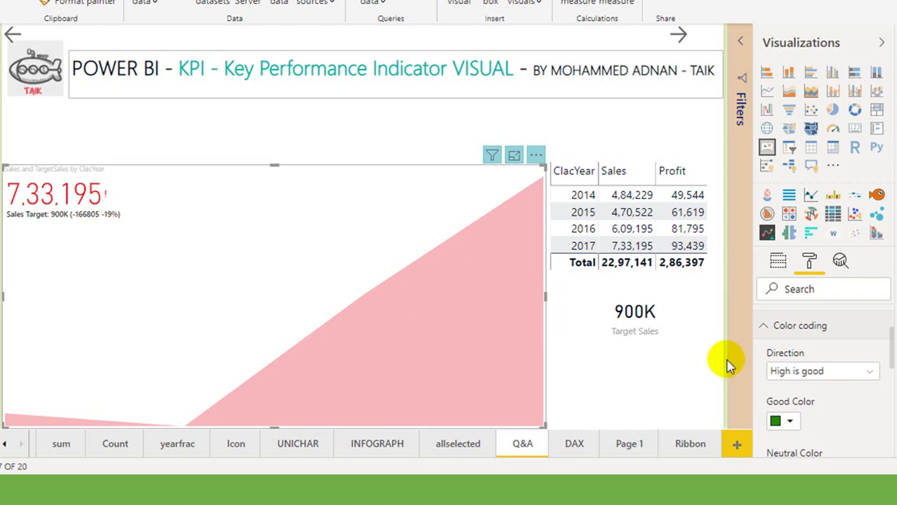
# Step: Turn on the KPI's Date label so 2017 appears under the Sales Target line
pyautogui.scroll(2, 807, 393)
pyautogui.click(777, 403)
pyautogui.scroll(-2, 841, 411)
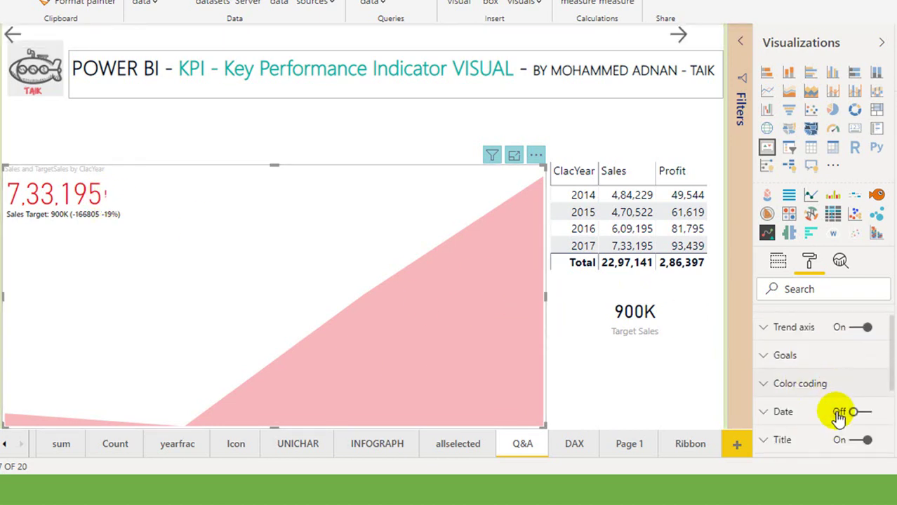
pyautogui.click(802, 363)
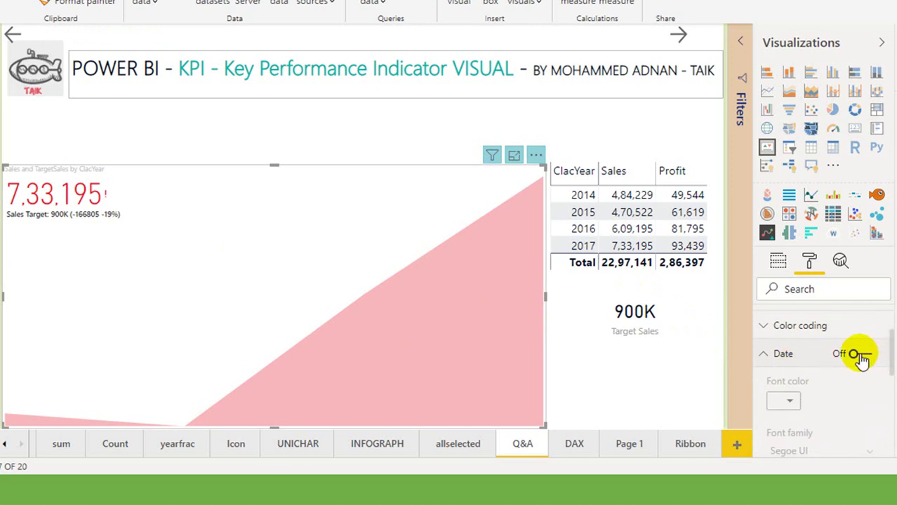
pyautogui.click(860, 355)
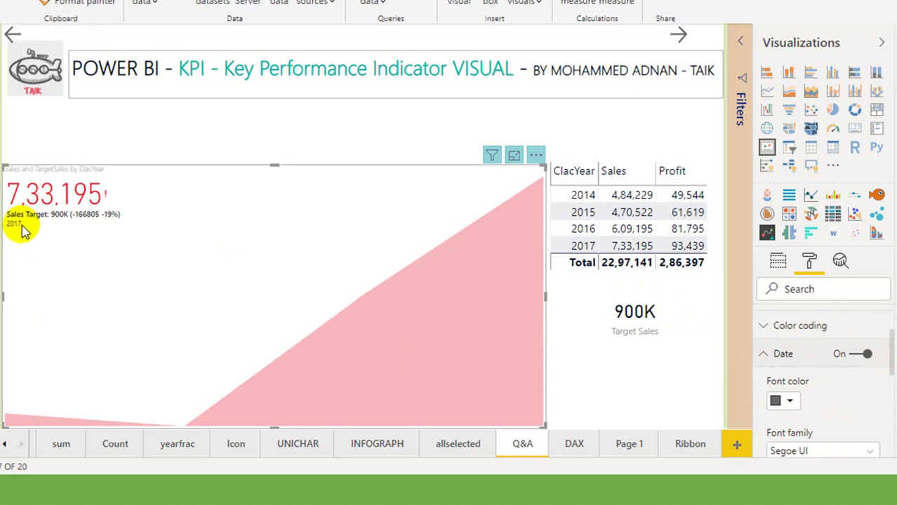
pyautogui.scroll(-1, 860, 419)
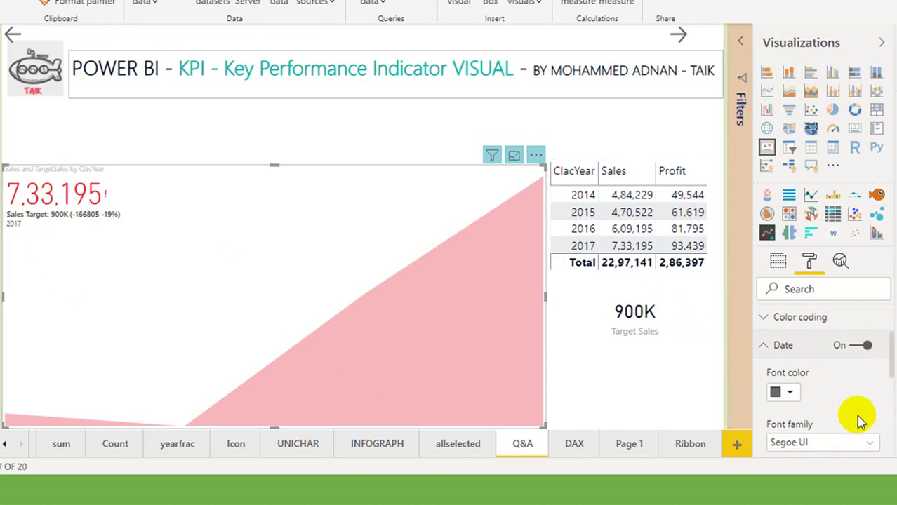
pyautogui.scroll(-2, 860, 419)
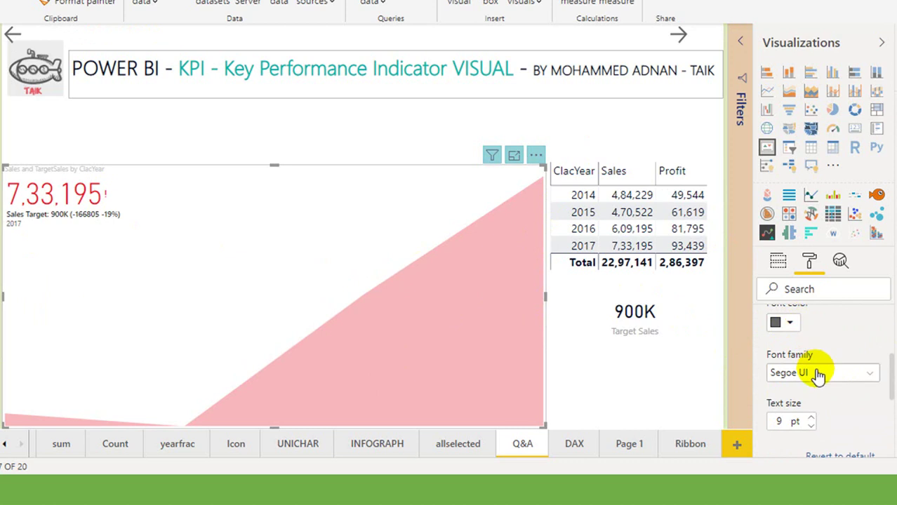
pyautogui.scroll(-2, 866, 330)
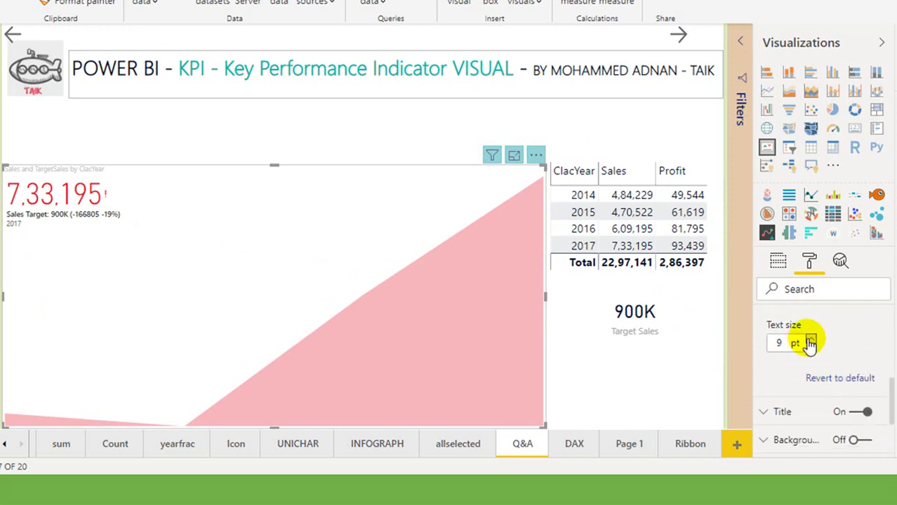
pyautogui.click(800, 411)
# Step: Make the KPI title black text on a teal background, centred
pyautogui.scroll(-2, 807, 382)
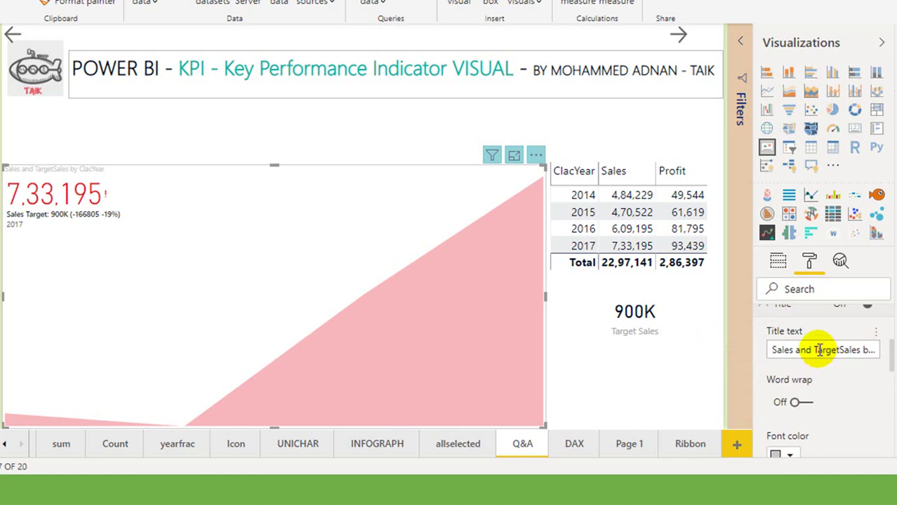
pyautogui.scroll(-2, 790, 348)
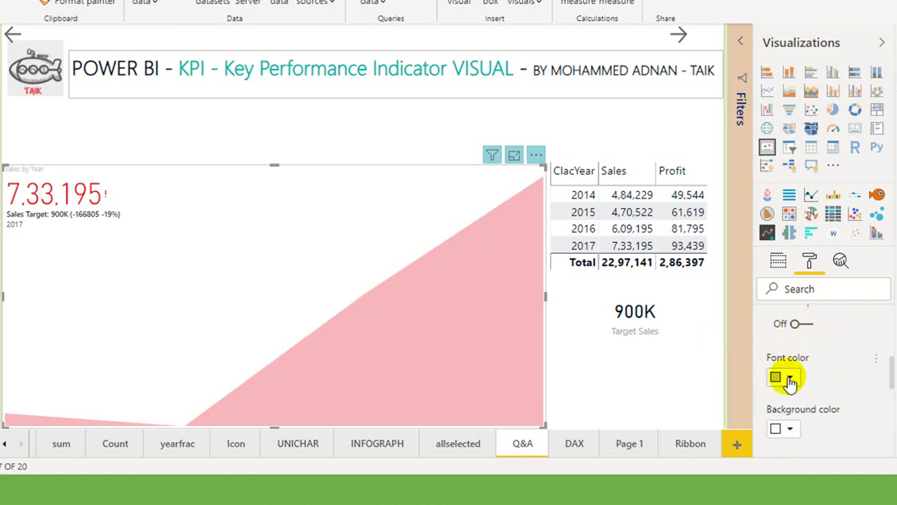
pyautogui.click(791, 376)
pyautogui.click(779, 231)
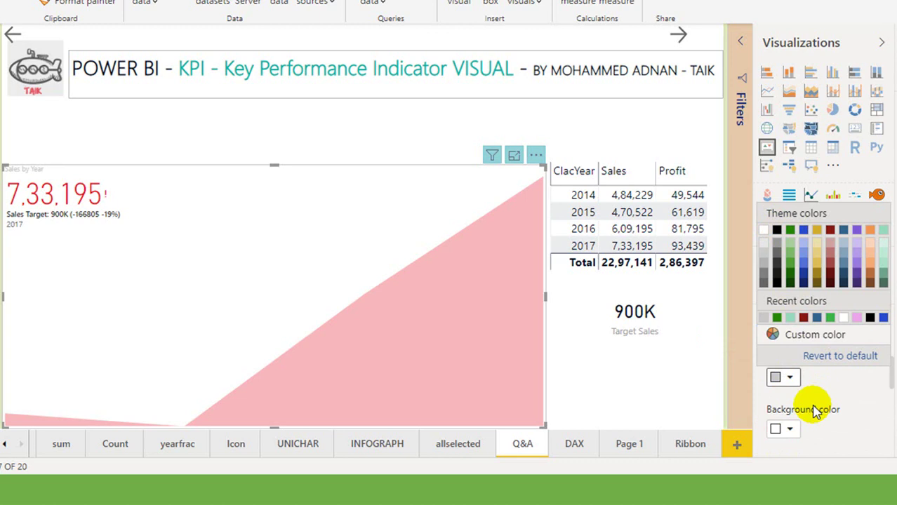
pyautogui.scroll(-2, 807, 403)
pyautogui.click(790, 351)
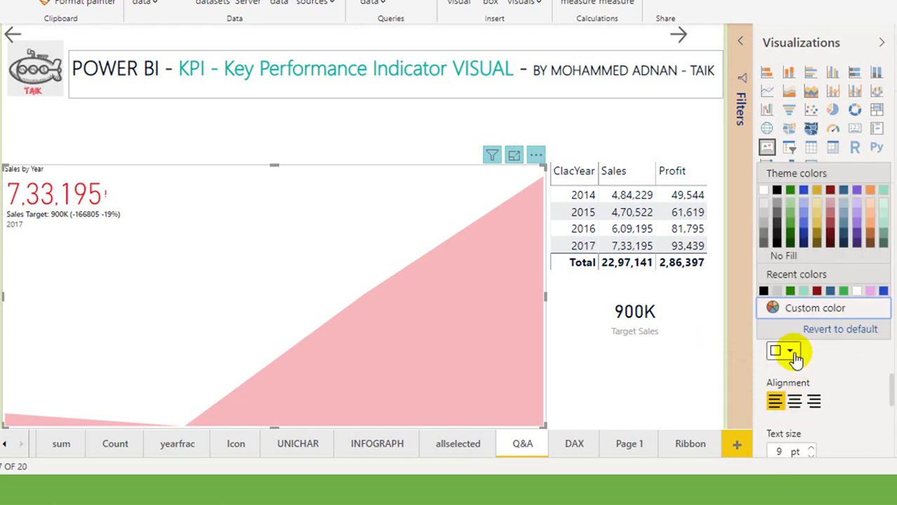
pyautogui.click(816, 203)
pyautogui.click(795, 406)
# Step: Set the title text size to 15 pt in Segoe (Bold)
pyautogui.scroll(-2, 815, 401)
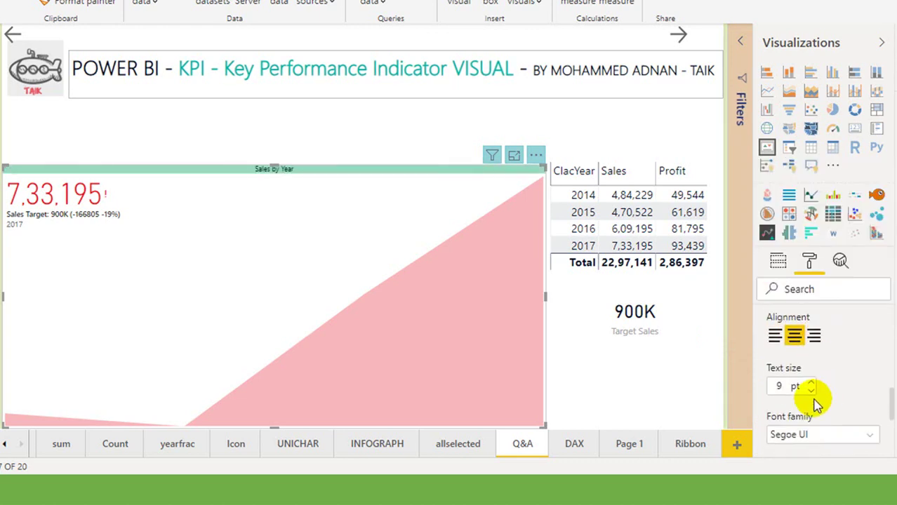
pyautogui.click(812, 372)
pyautogui.click(812, 371)
pyautogui.click(812, 371)
pyautogui.click(812, 371)
pyautogui.click(812, 372)
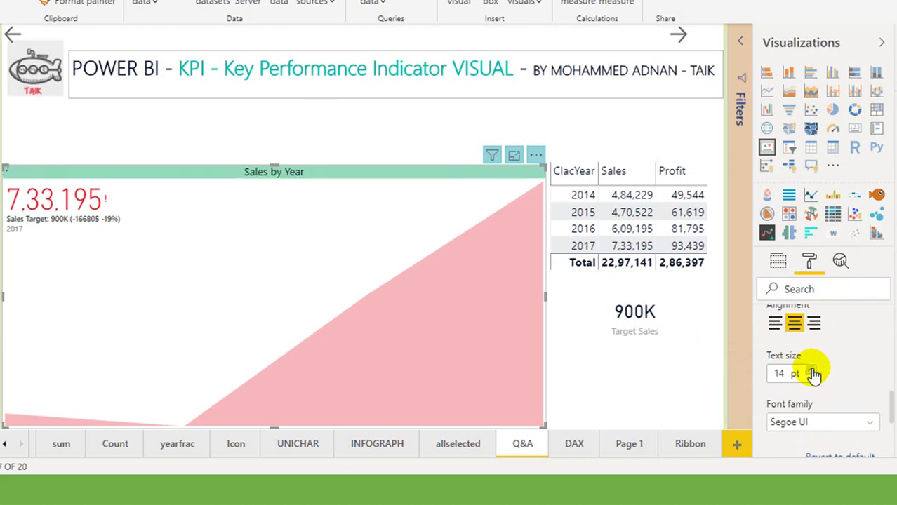
pyautogui.click(813, 372)
pyautogui.scroll(-1, 858, 370)
pyautogui.scroll(-1, 858, 370)
pyautogui.click(843, 344)
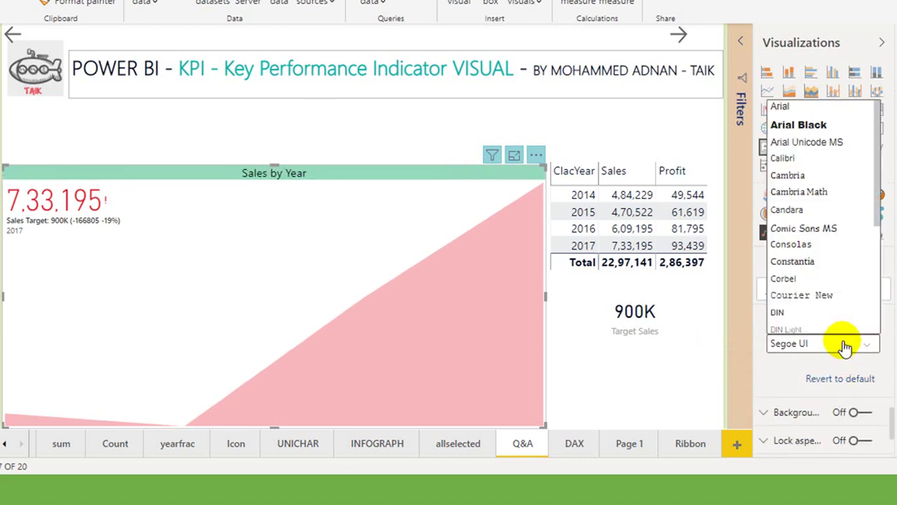
pyautogui.scroll(-3, 845, 278)
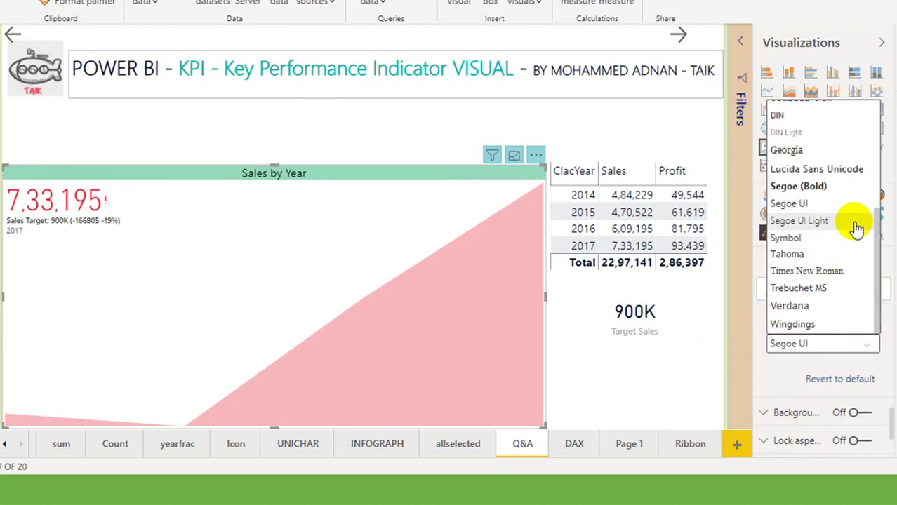
pyautogui.click(853, 189)
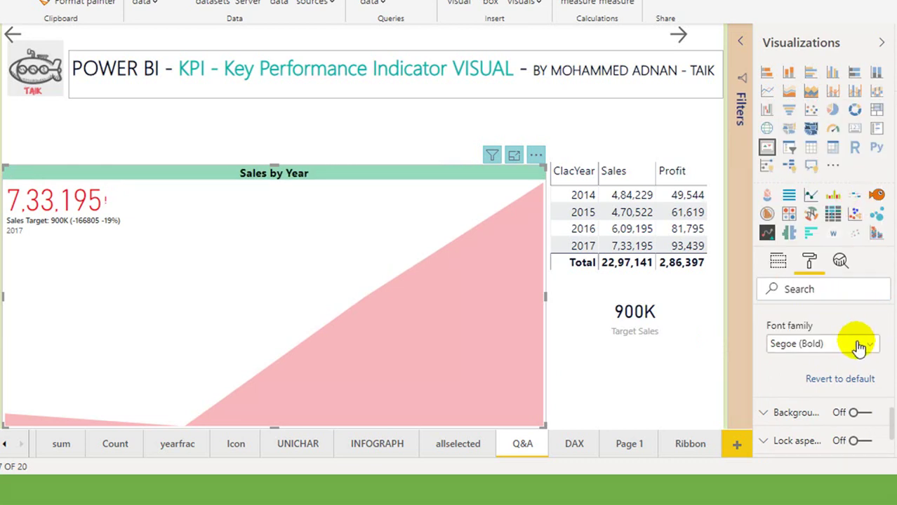
pyautogui.scroll(3, 861, 345)
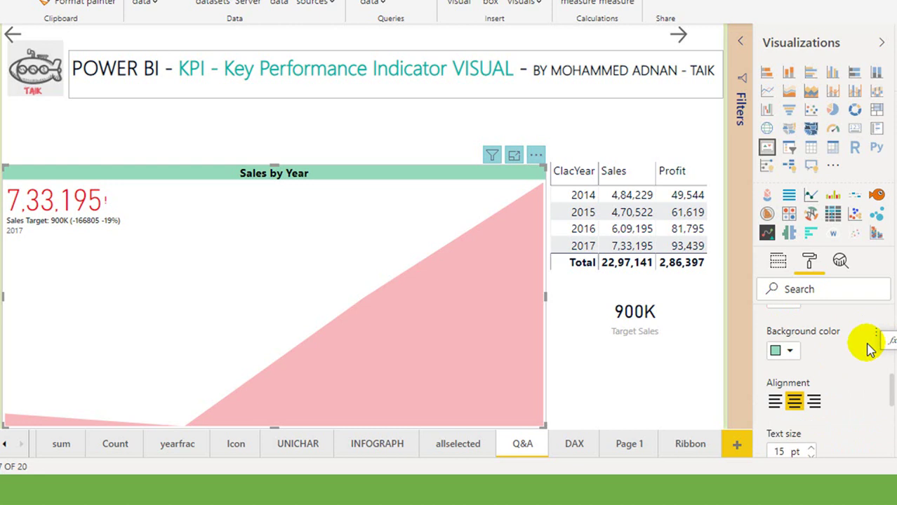
pyautogui.scroll(-1, 868, 368)
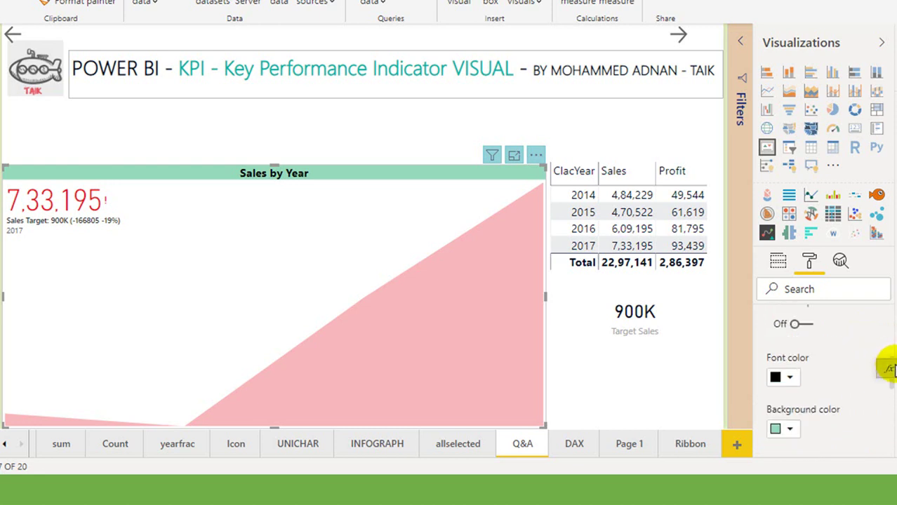
pyautogui.scroll(2, 839, 358)
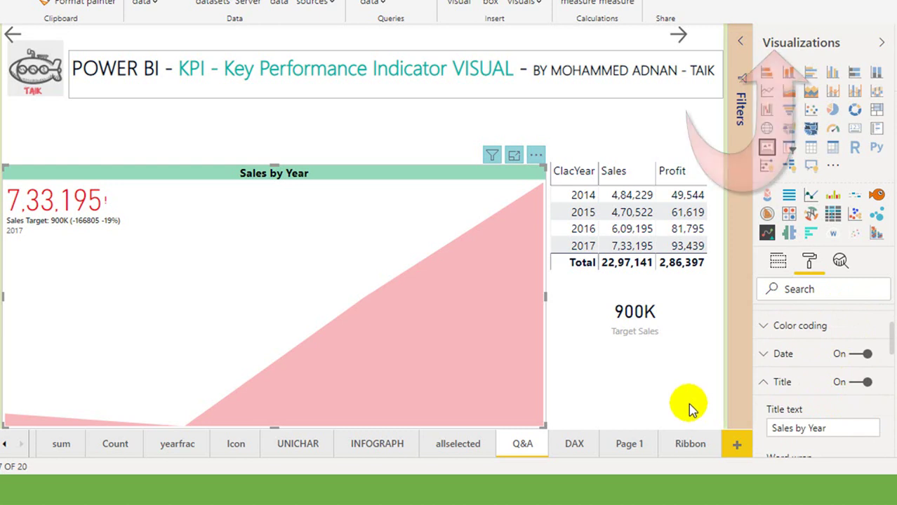
# Step: Collapse the Title card and turn on the KPI visual's Background, showing its colour choices
pyautogui.click(762, 381)
pyautogui.click(808, 339)
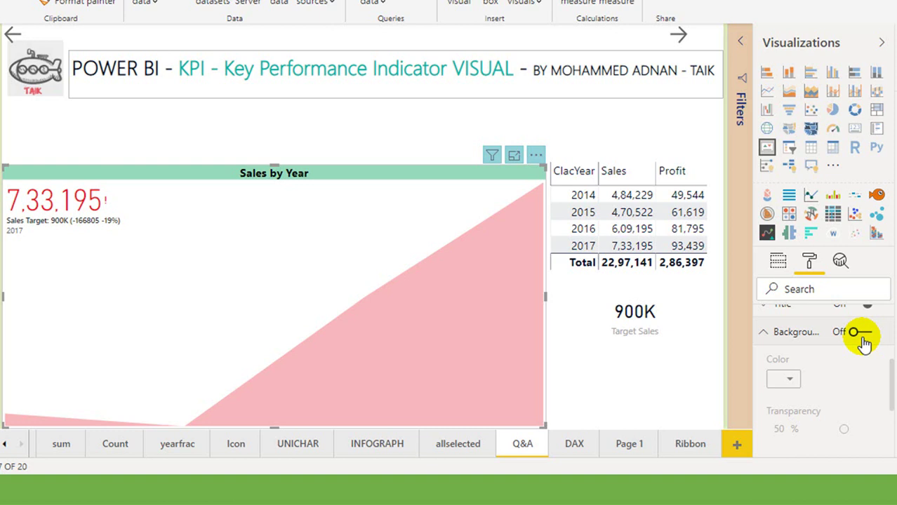
pyautogui.click(863, 340)
pyautogui.click(789, 380)
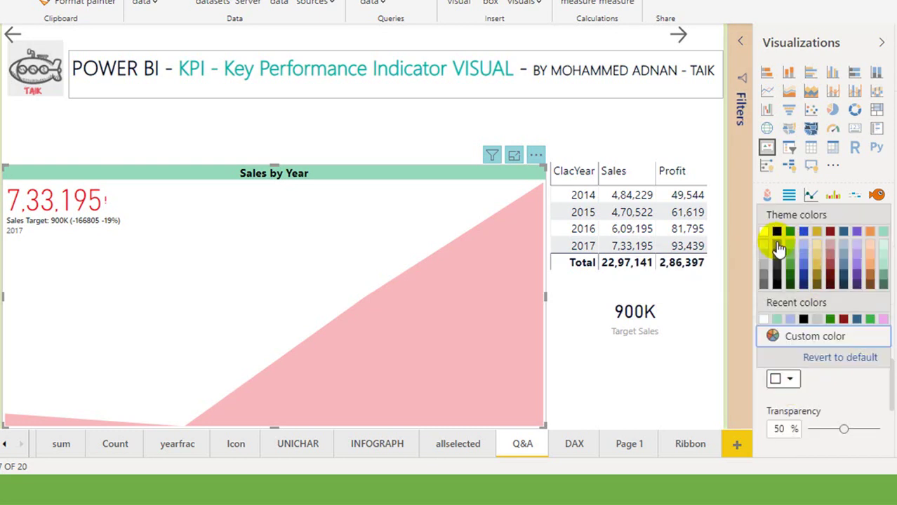
# Step: Choose a light grey-blue swatch for the KPI background, keeping 50% transparency
pyautogui.click(860, 299)
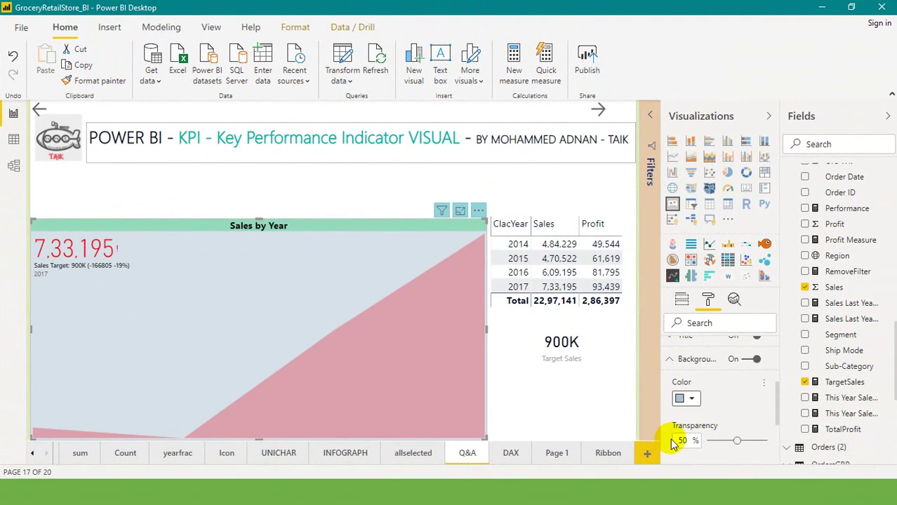